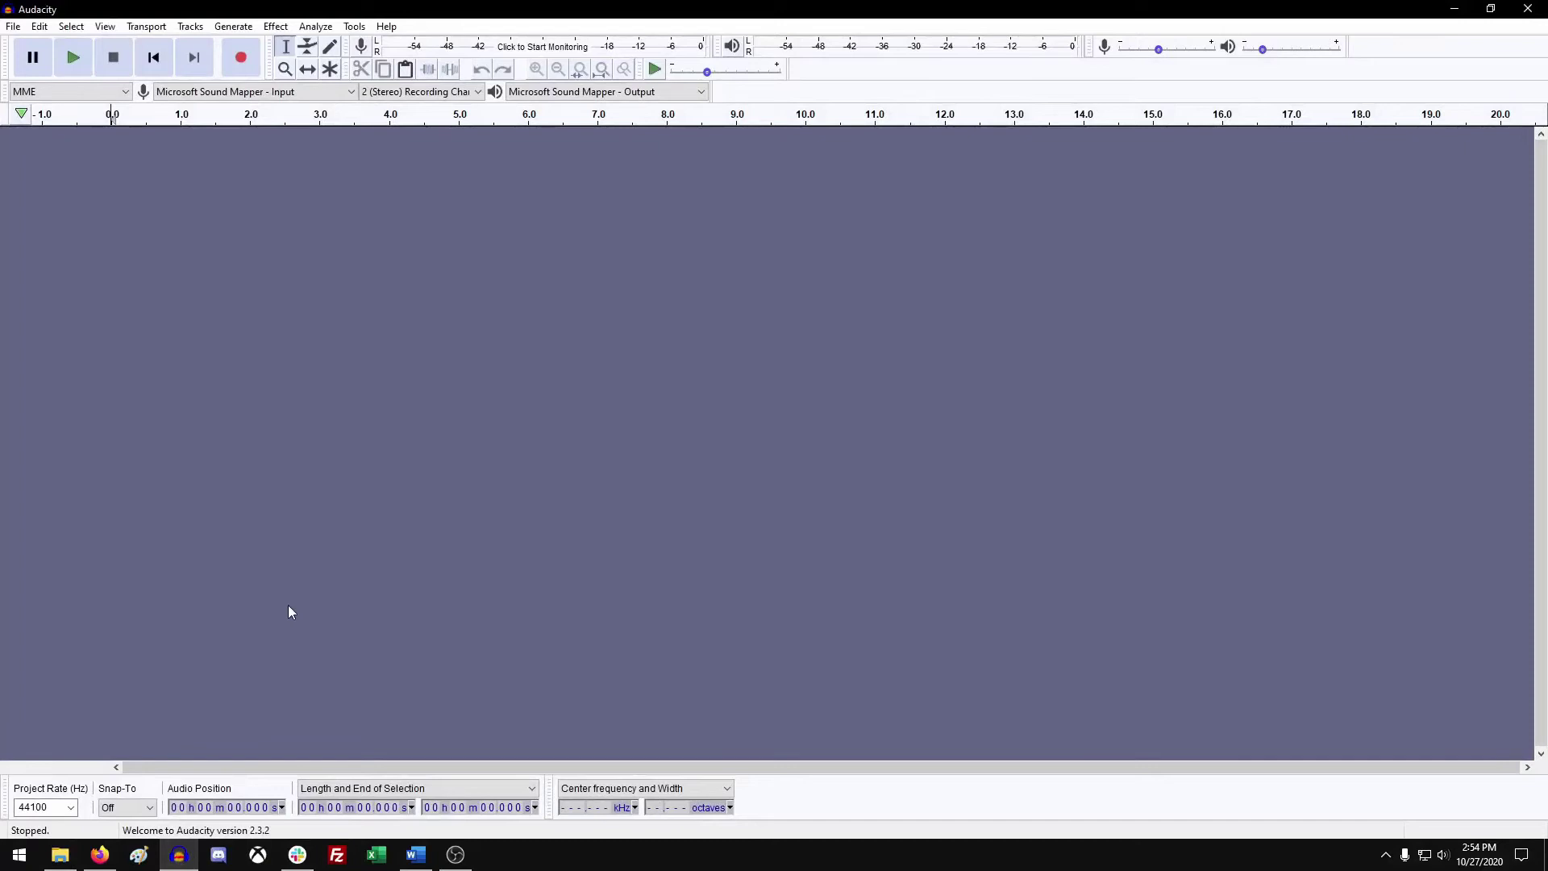
- Drag the Wrong Front Spacing file from Problem Tracks into Audacity as a mono track of about 4:45
click(59, 854)
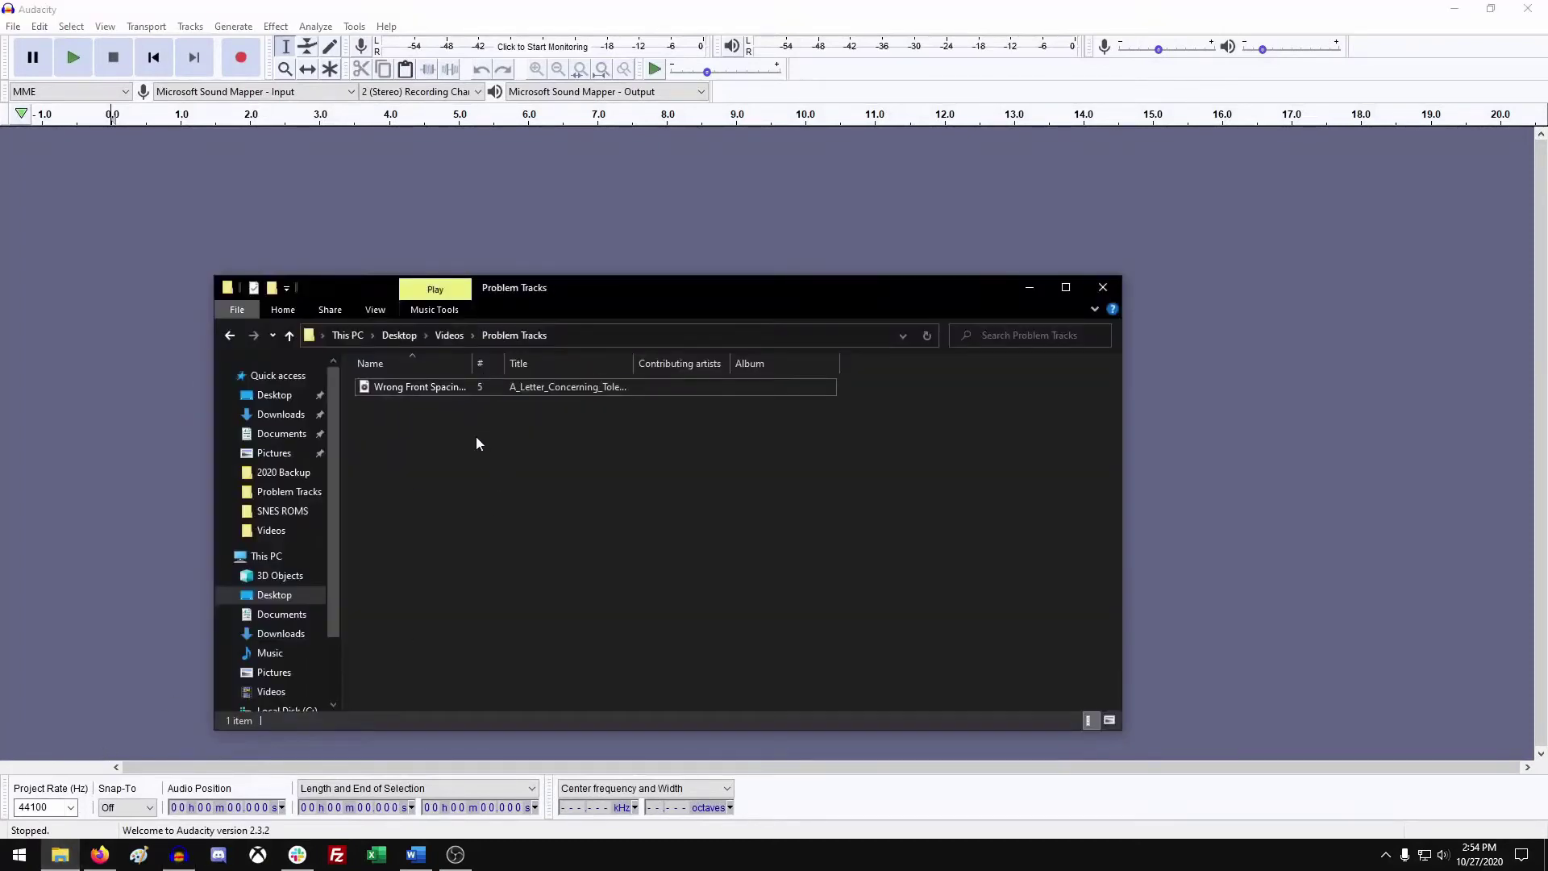
drag(440, 394, 162, 462)
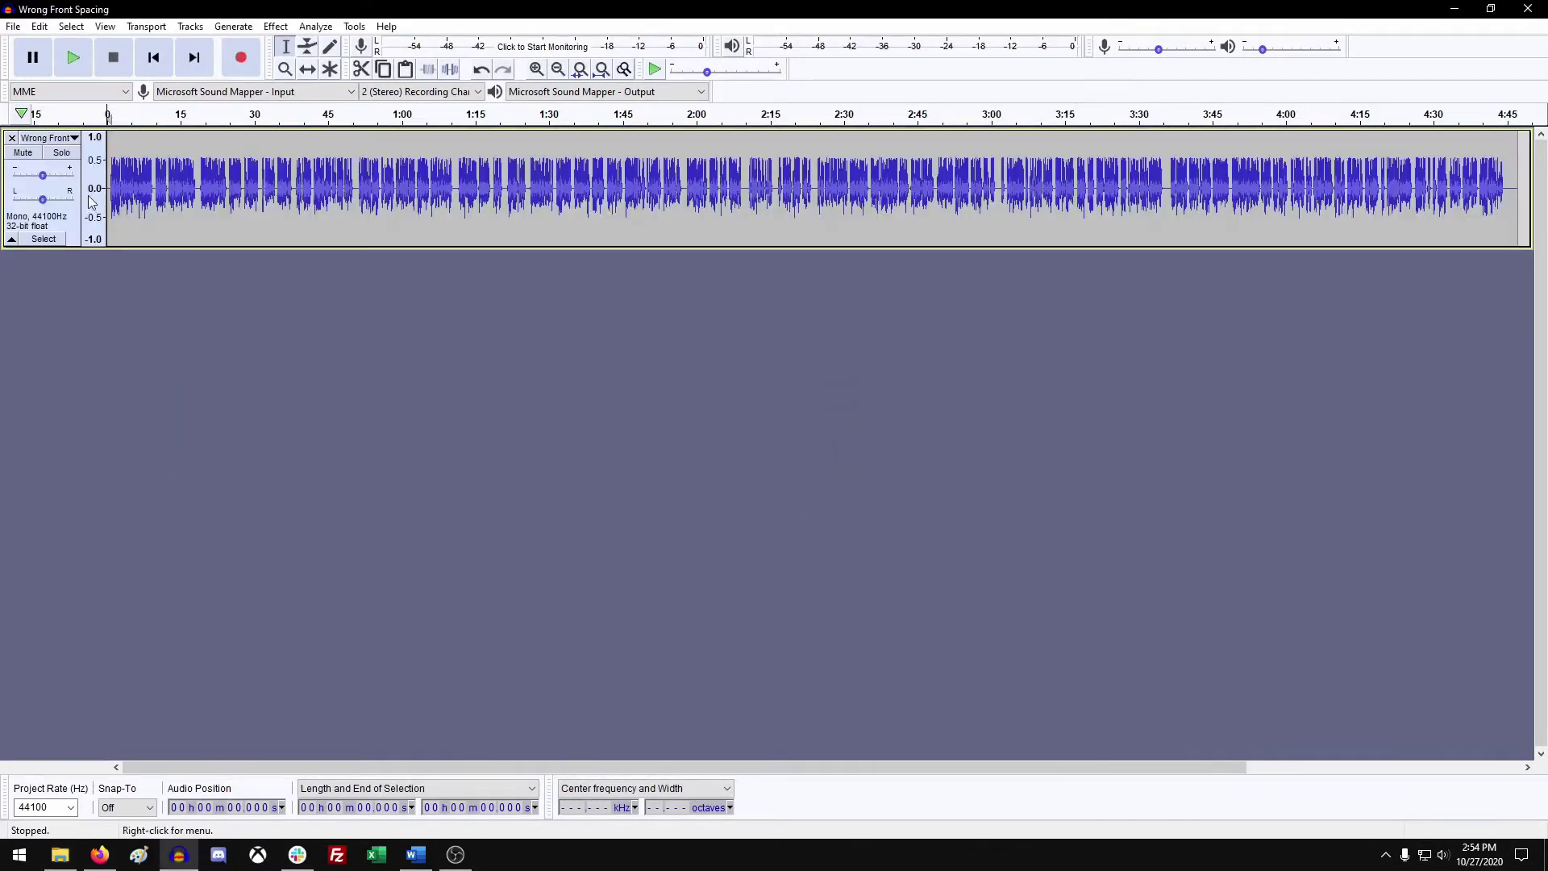
- Switch the track display to Waveform (dB) and zoom in on the waveform
click(71, 138)
click(57, 273)
click(386, 189)
ctrl+scroll(404, 193, up, 3)
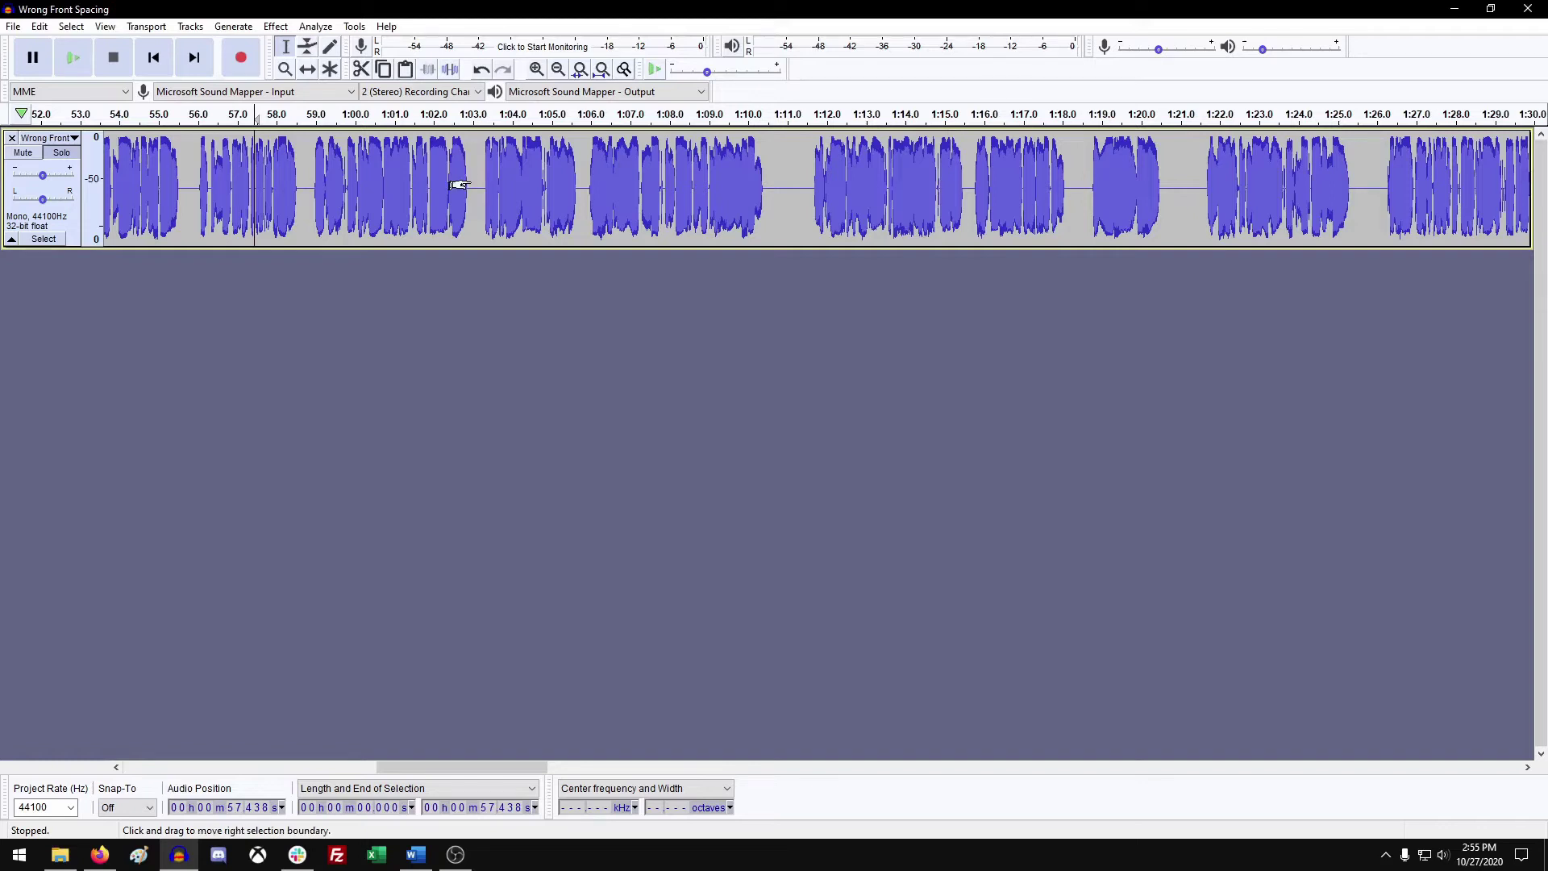
ctrl+scroll(458, 185, up, 1)
ctrl+scroll(458, 185, up, 1)
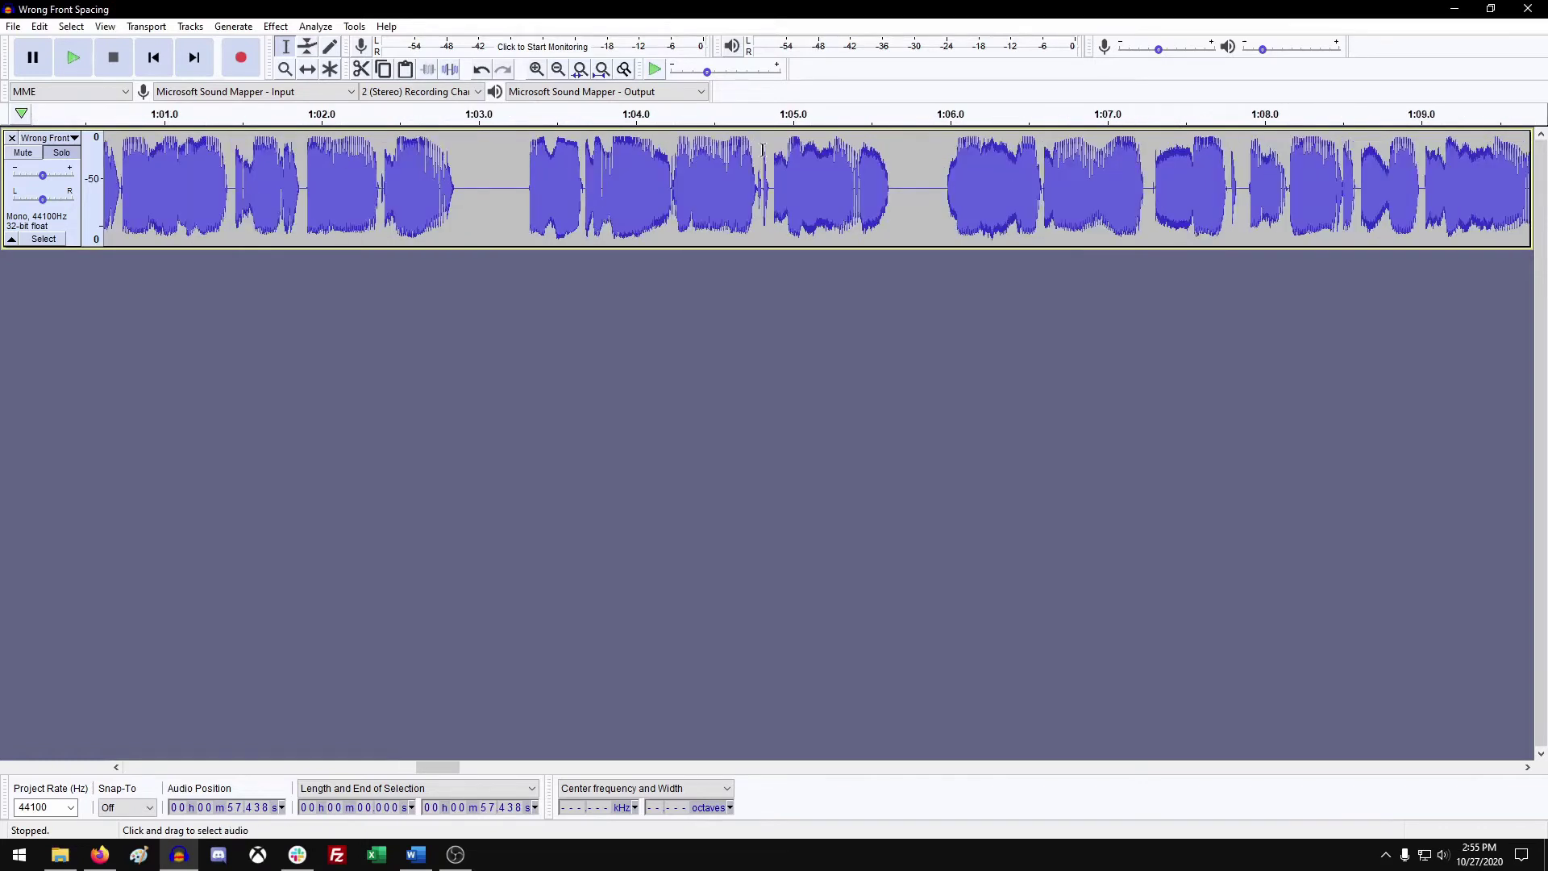
- Jump between the track's start and end, then mark the silence's end near 0.8 s
click(729, 181)
key(Home)
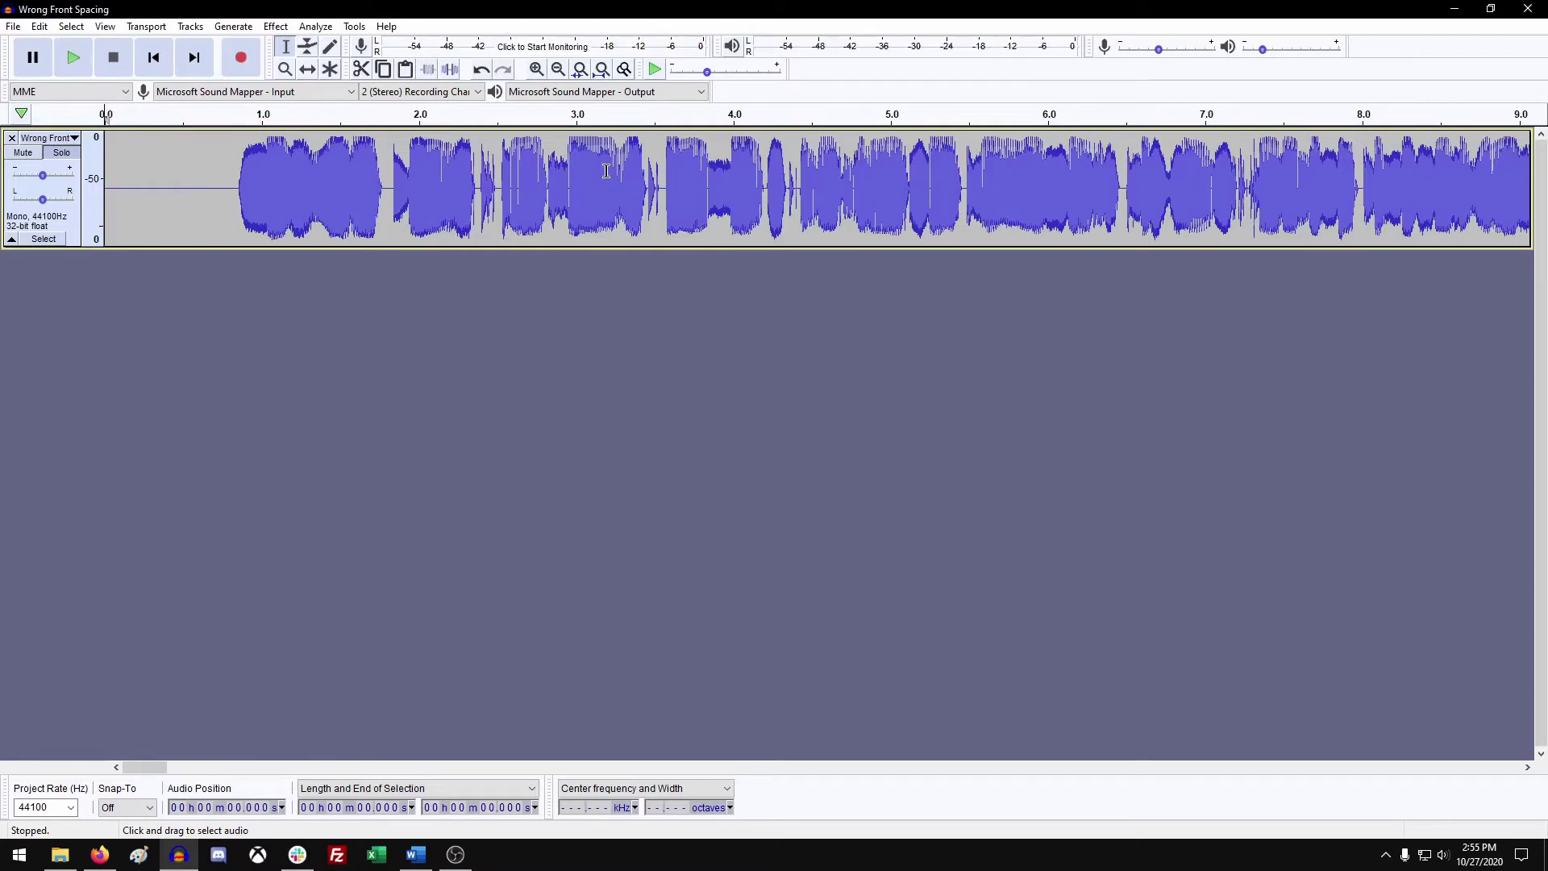
click(603, 173)
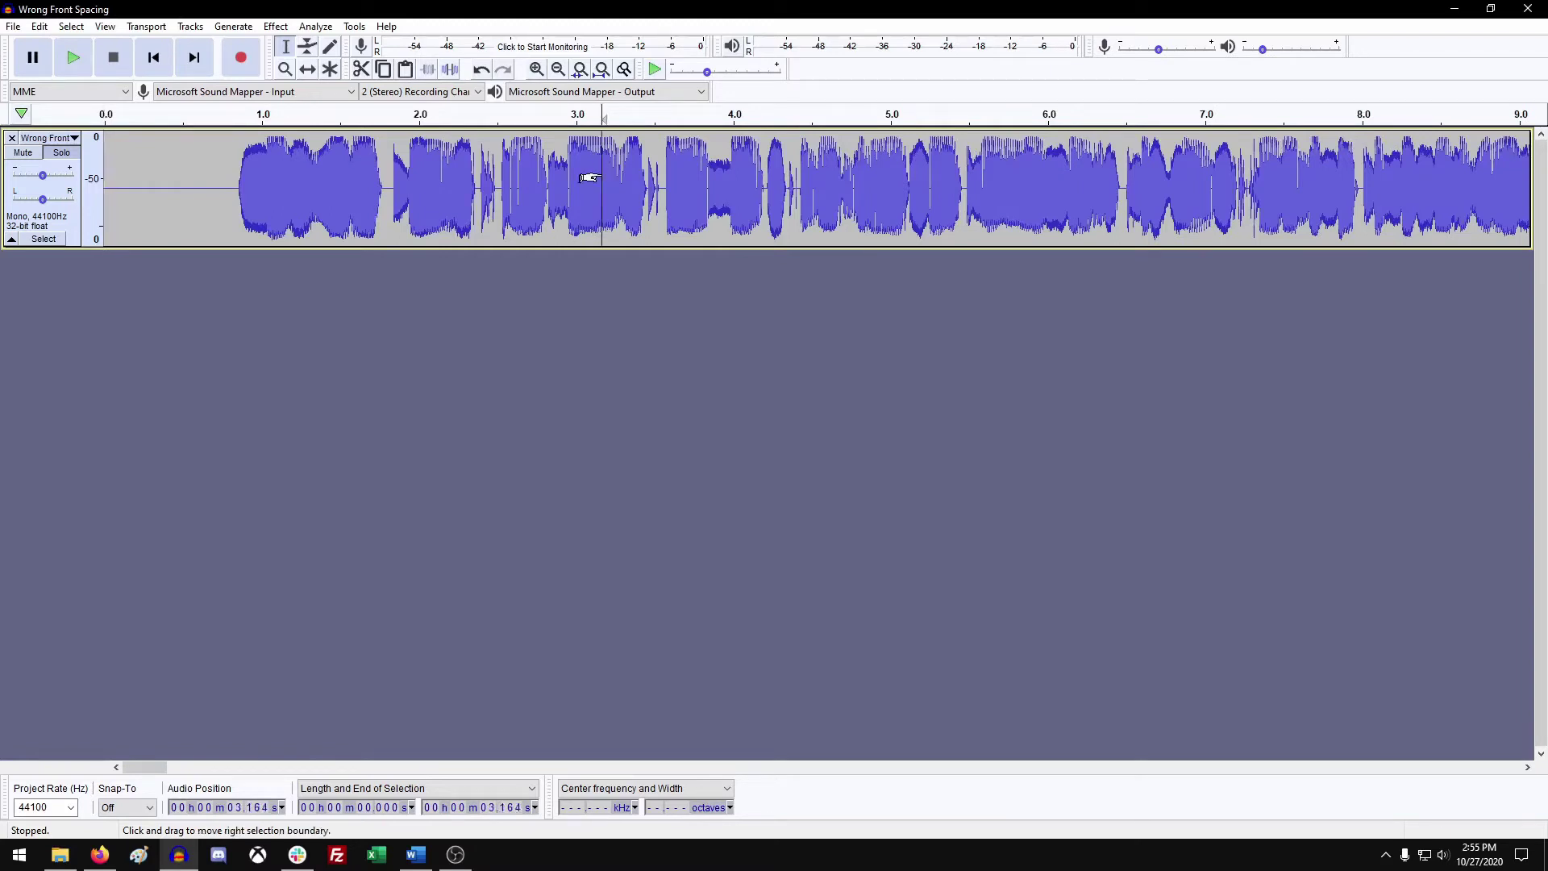
key(End)
key(Home)
key(End)
key(Home)
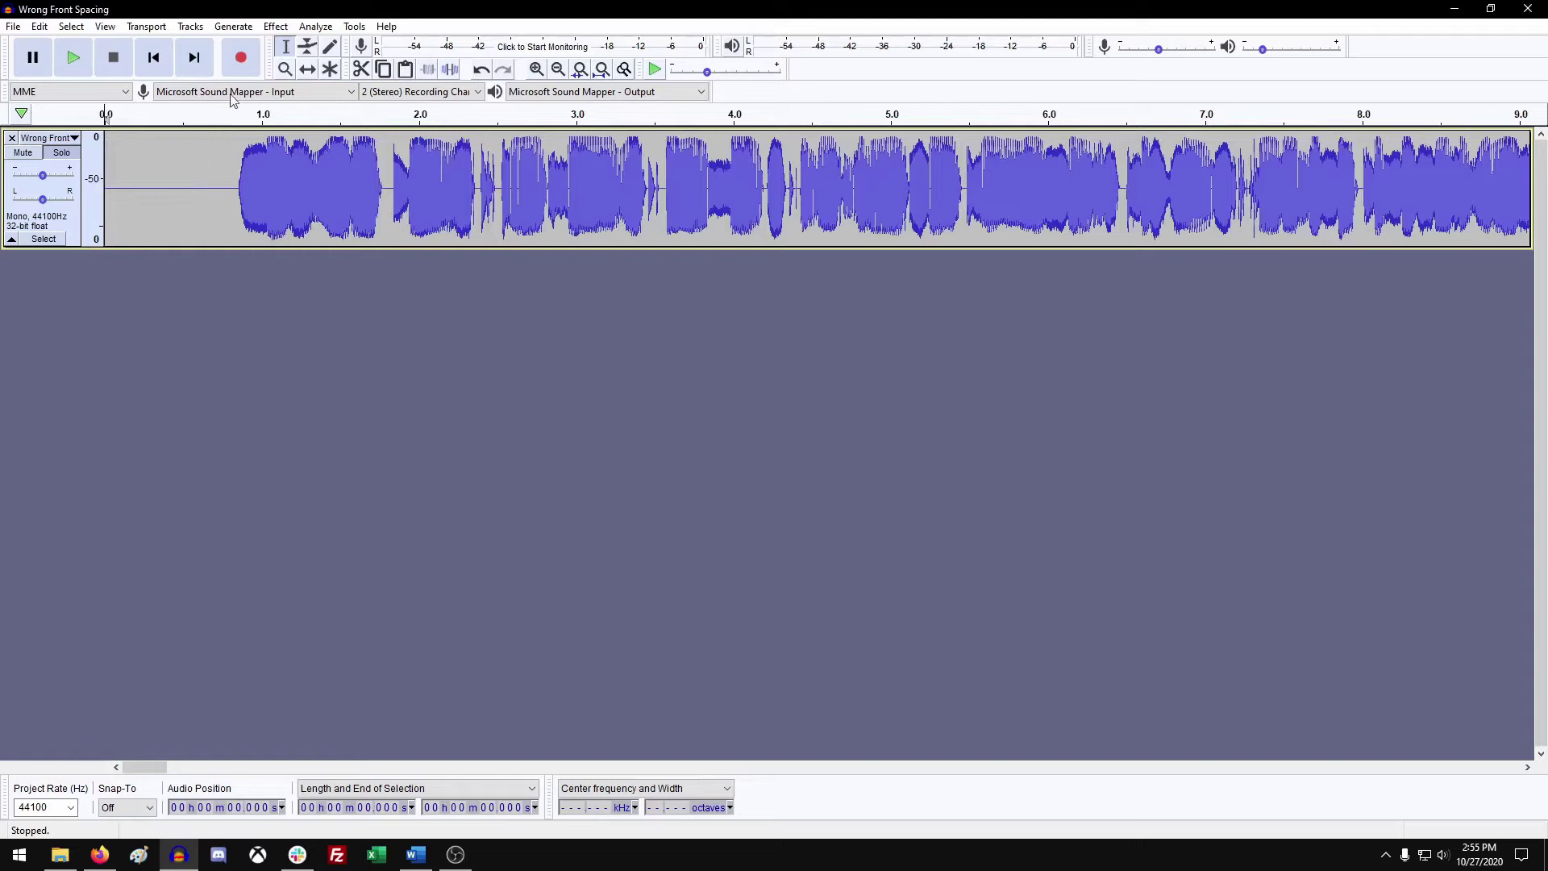
click(230, 192)
- Delete the leading silence in two passes, 0.385–0.805 s then 0–0.428 s, so speech starts at 0 s
drag(230, 192, 166, 197)
key(Delete)
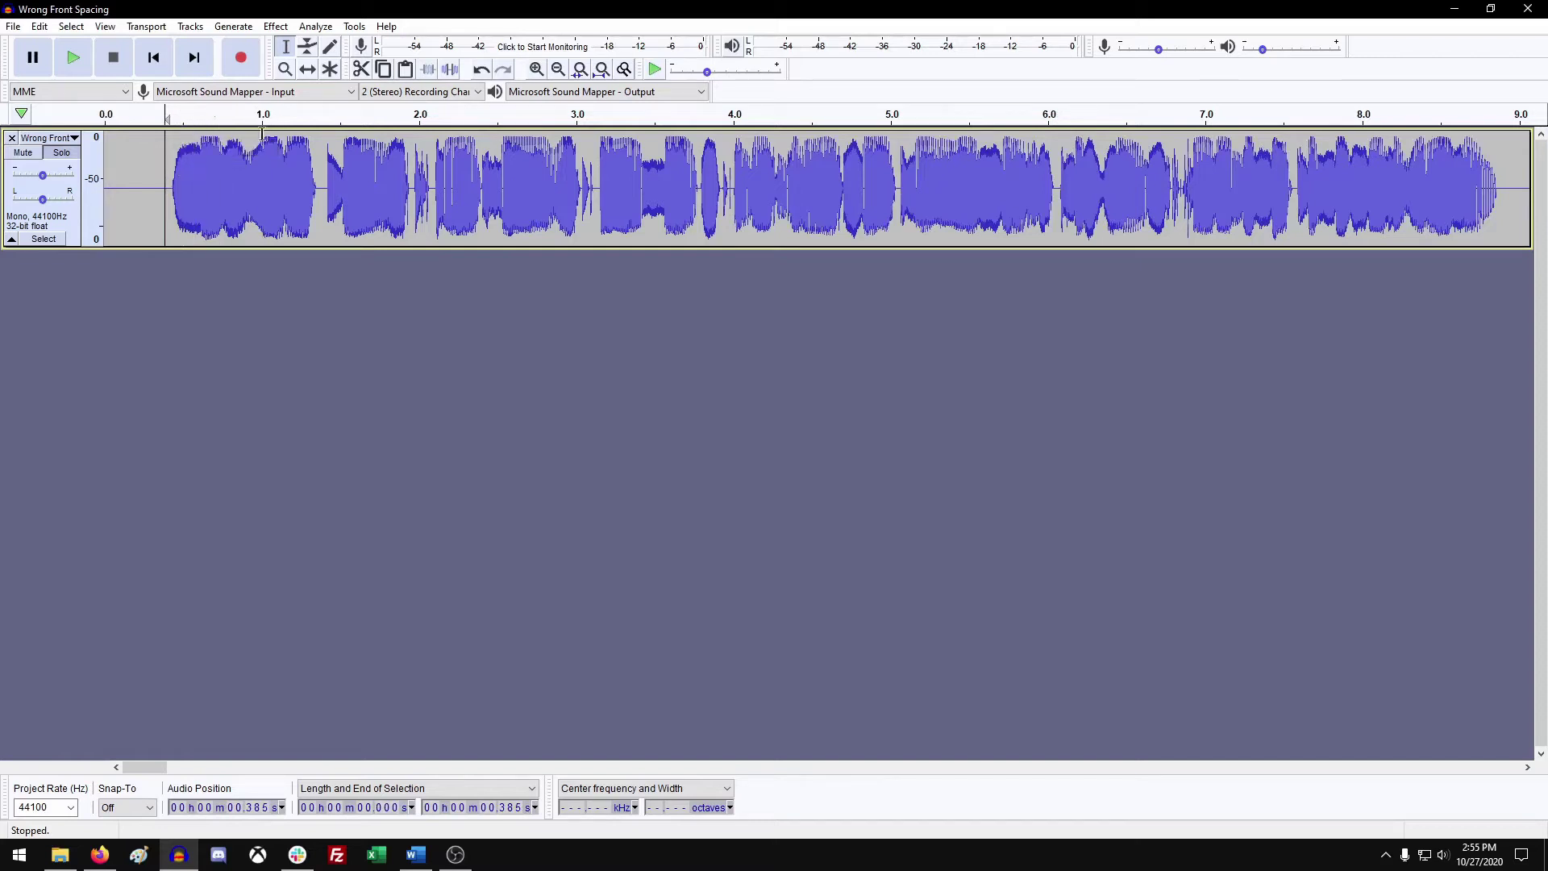
scroll(225, 191, up, 1)
key(Home)
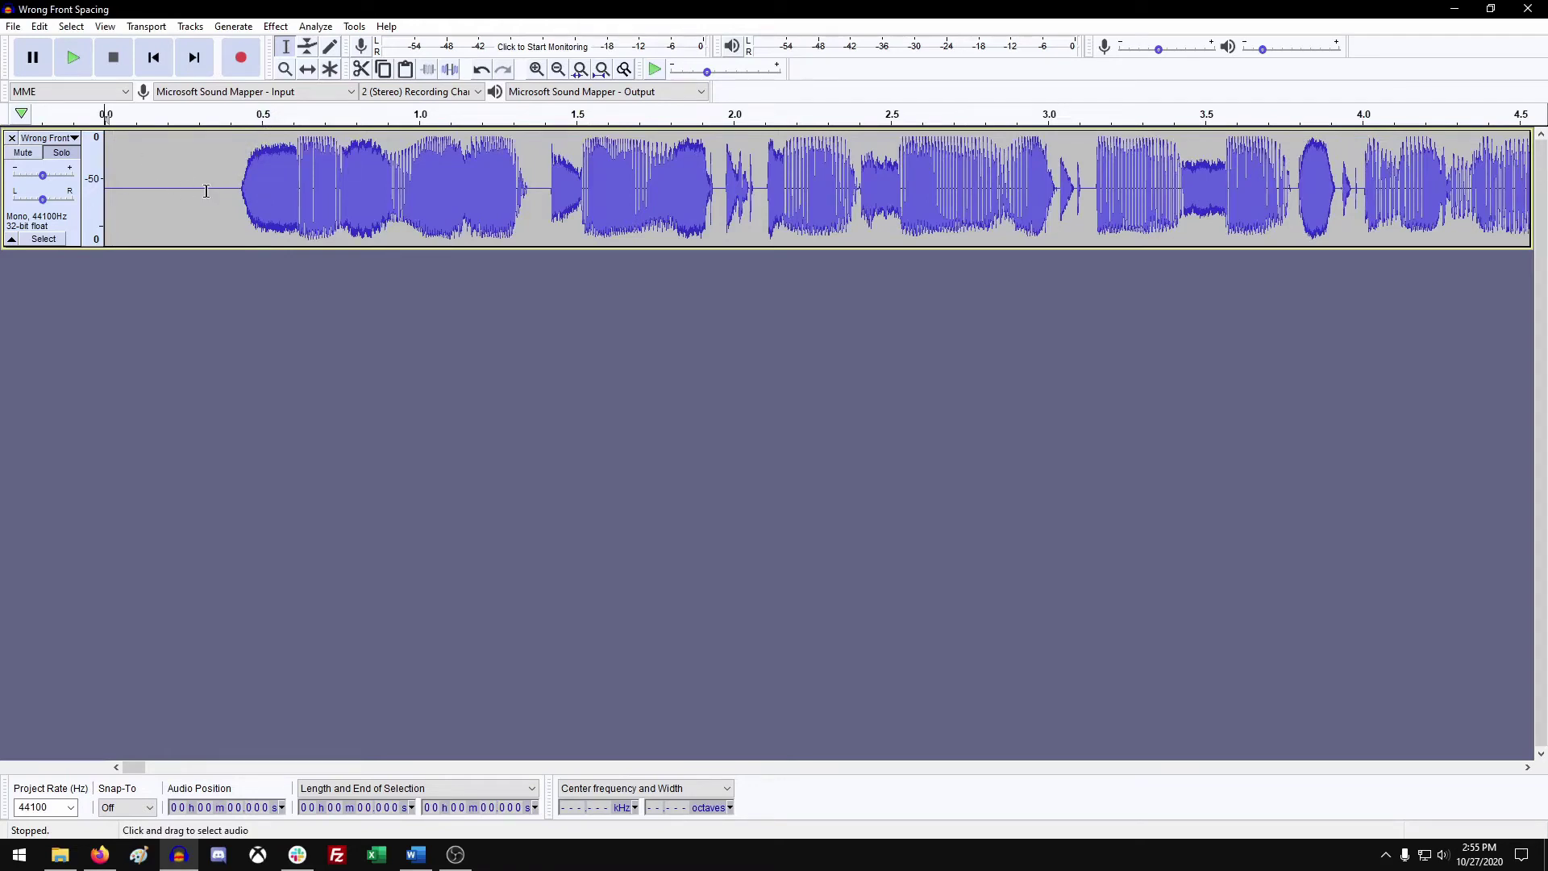
drag(239, 188, 91, 208)
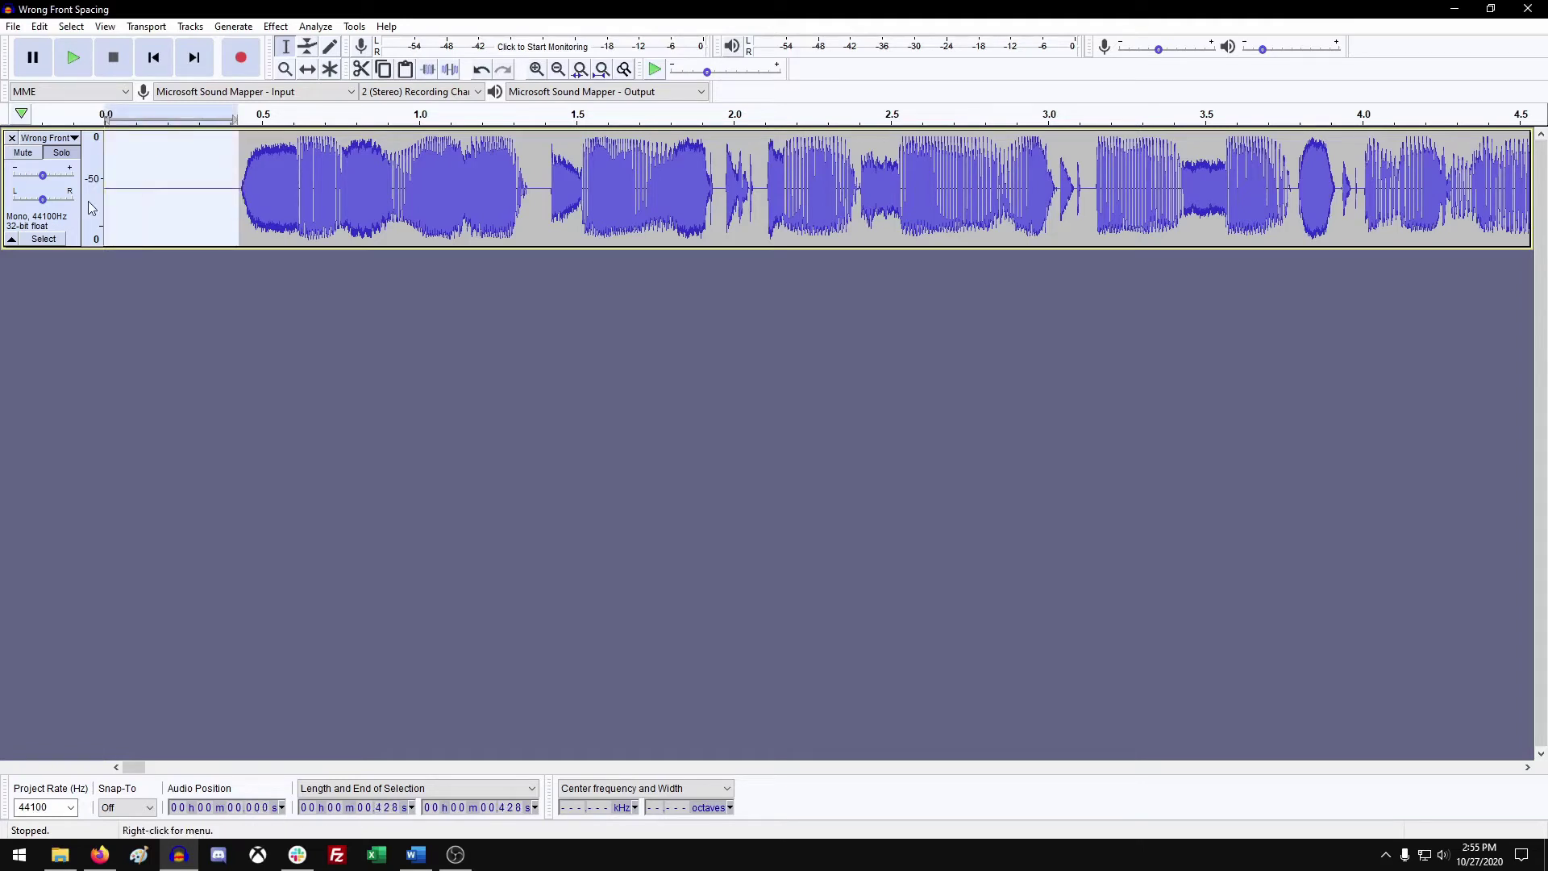
key(Delete)
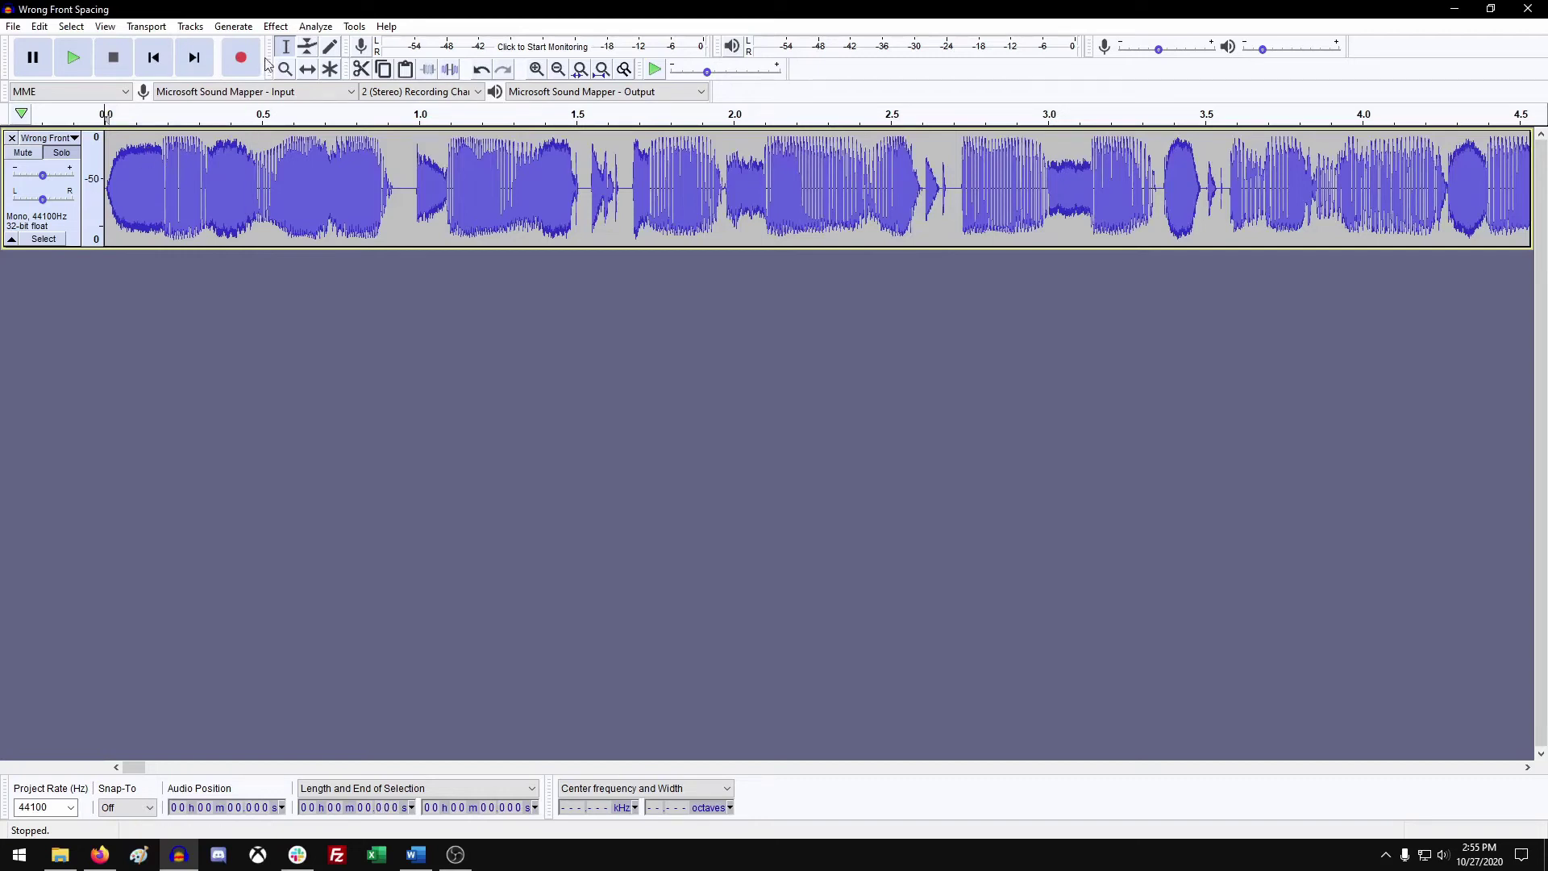
- Generate 0.8 seconds of silence at the start of the track
click(233, 26)
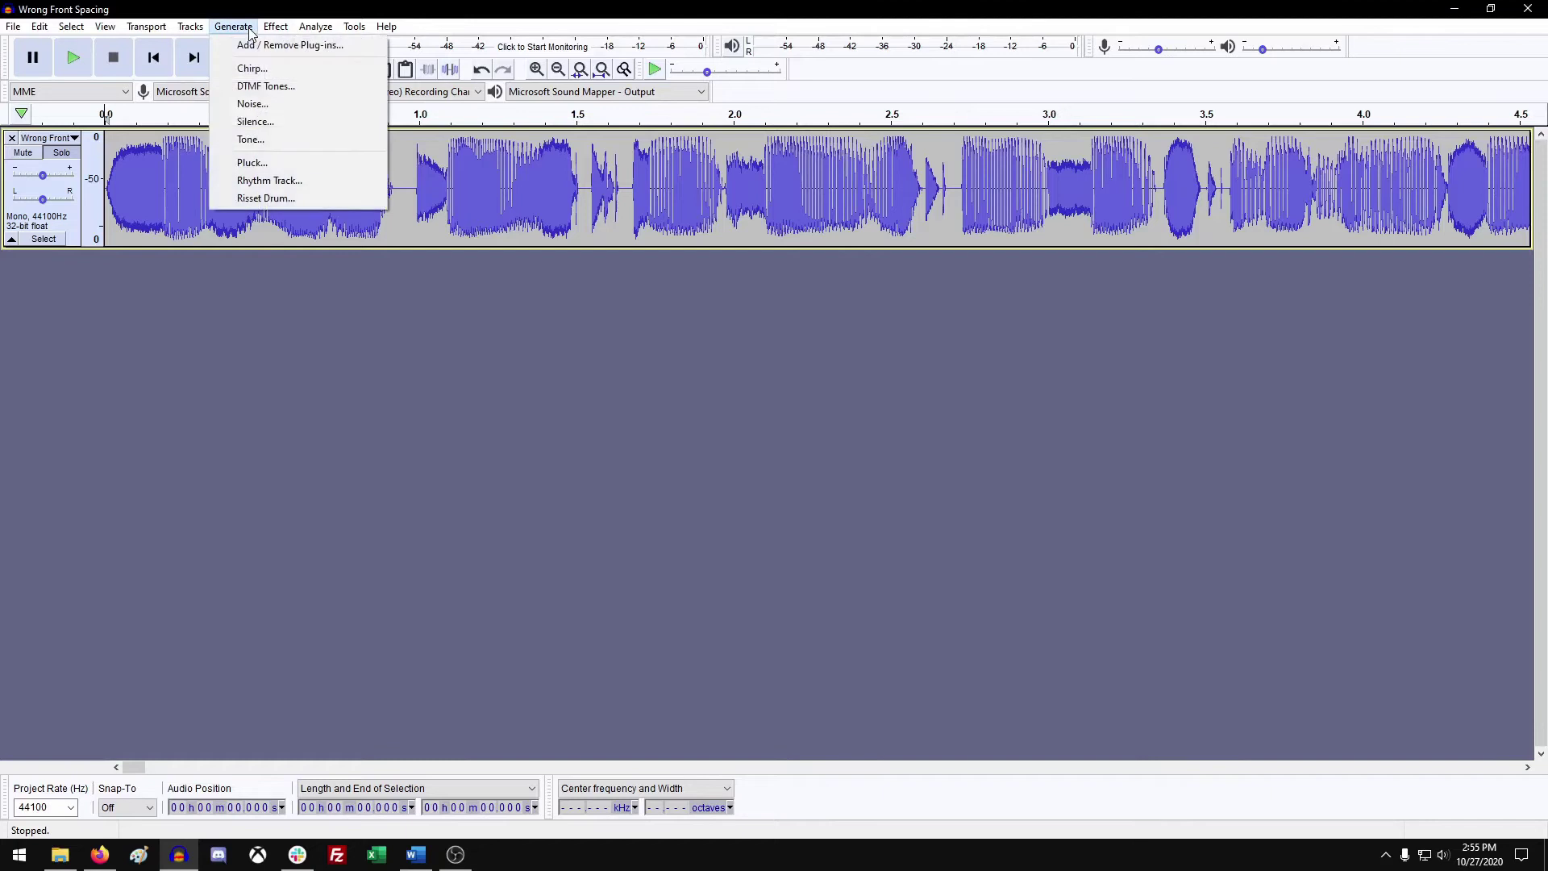
click(248, 123)
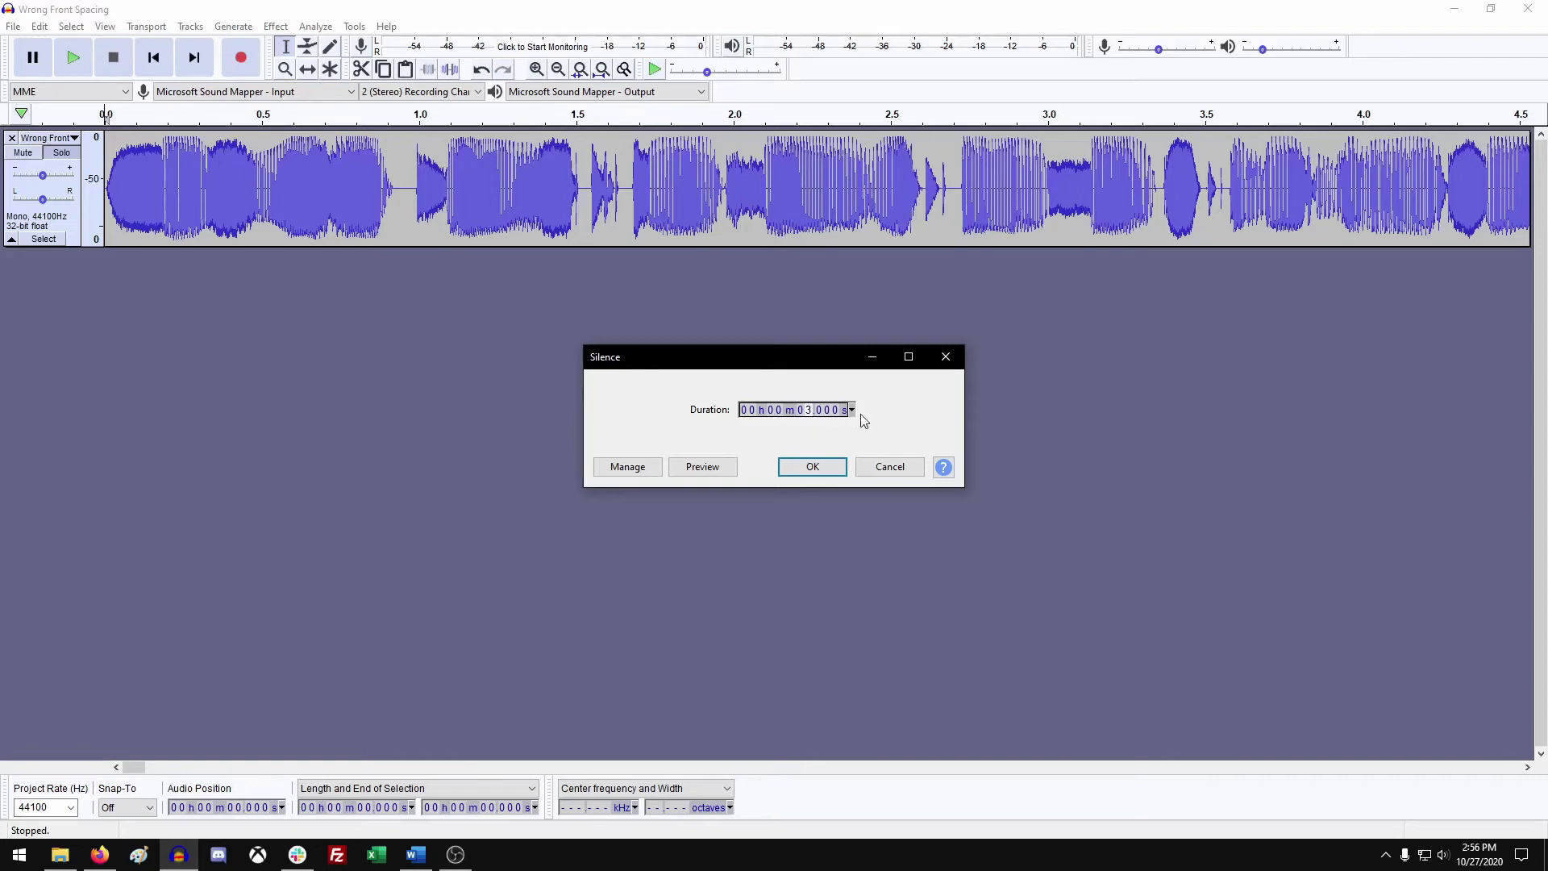
text(0.8)
click(812, 467)
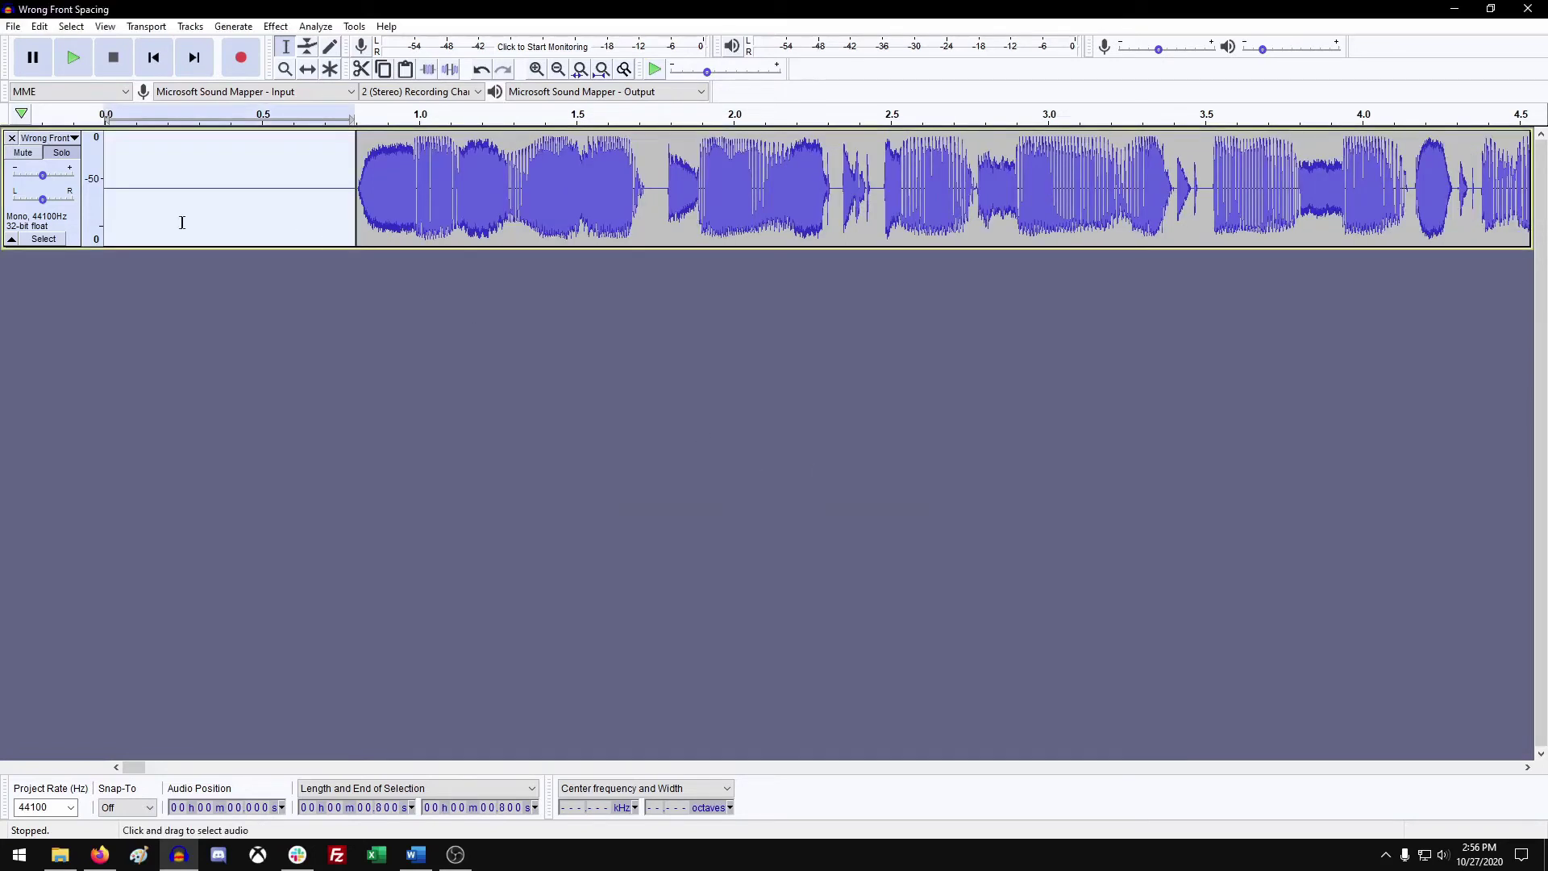
- Check the new 0.8 s silence, then select the entire 4:47.141 track
click(321, 216)
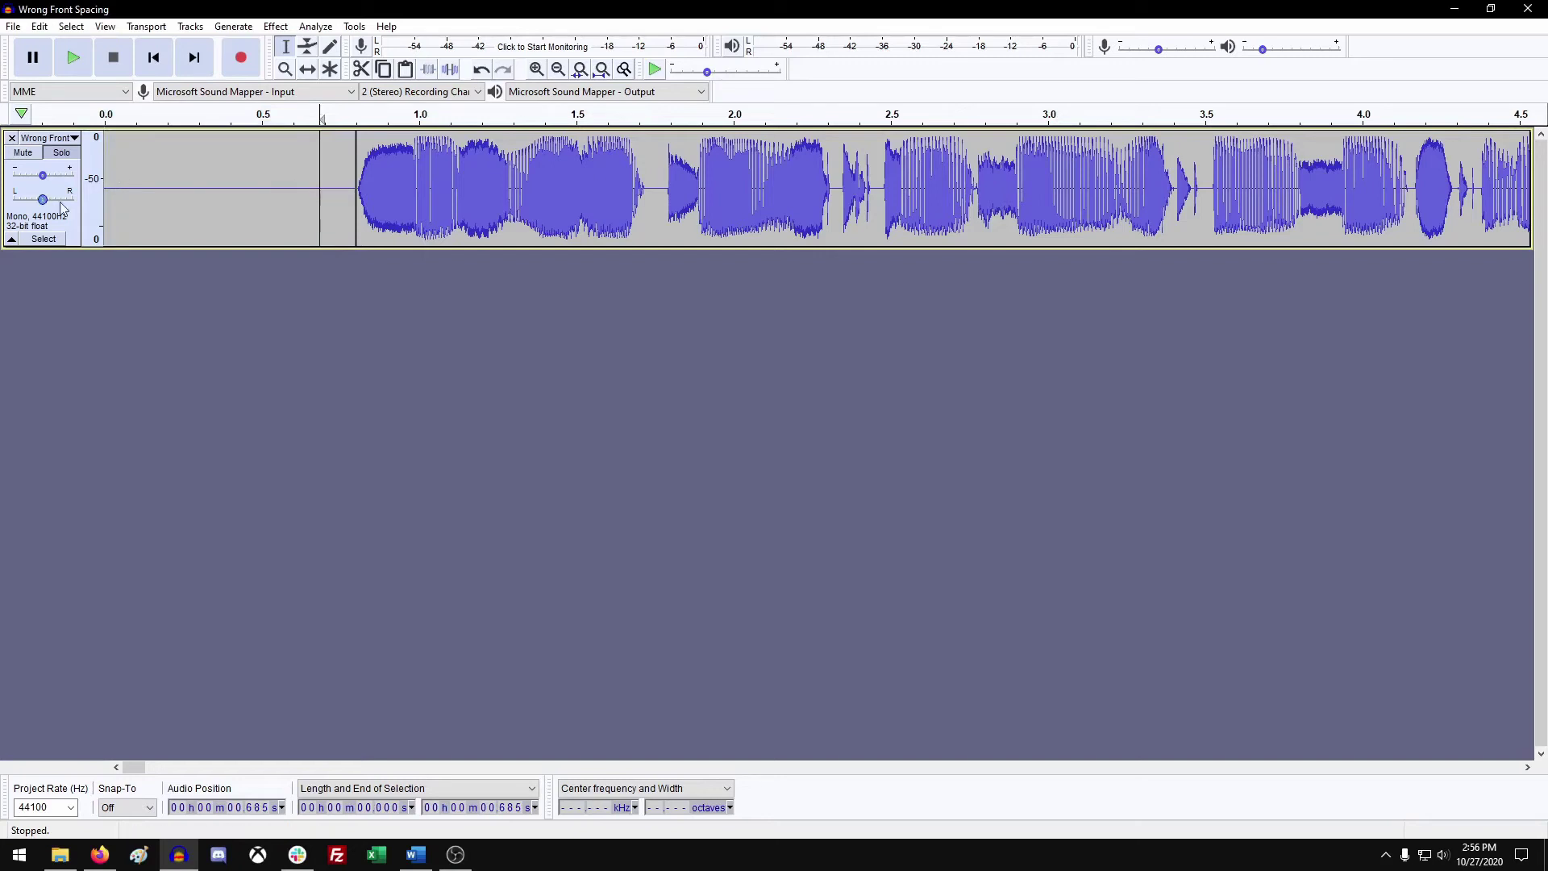
click(276, 232)
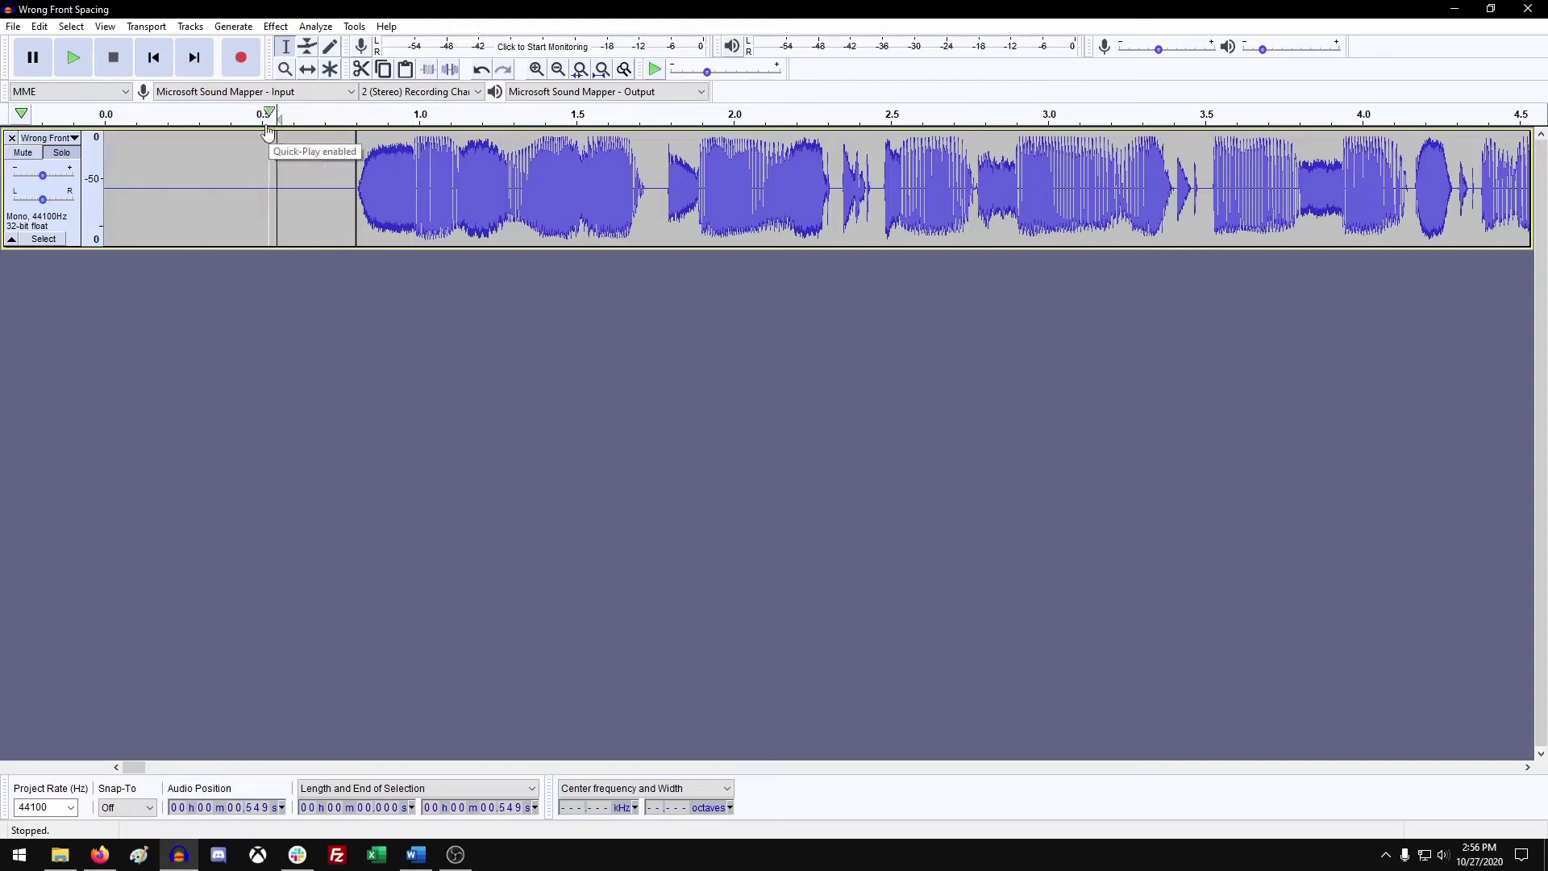
click(336, 176)
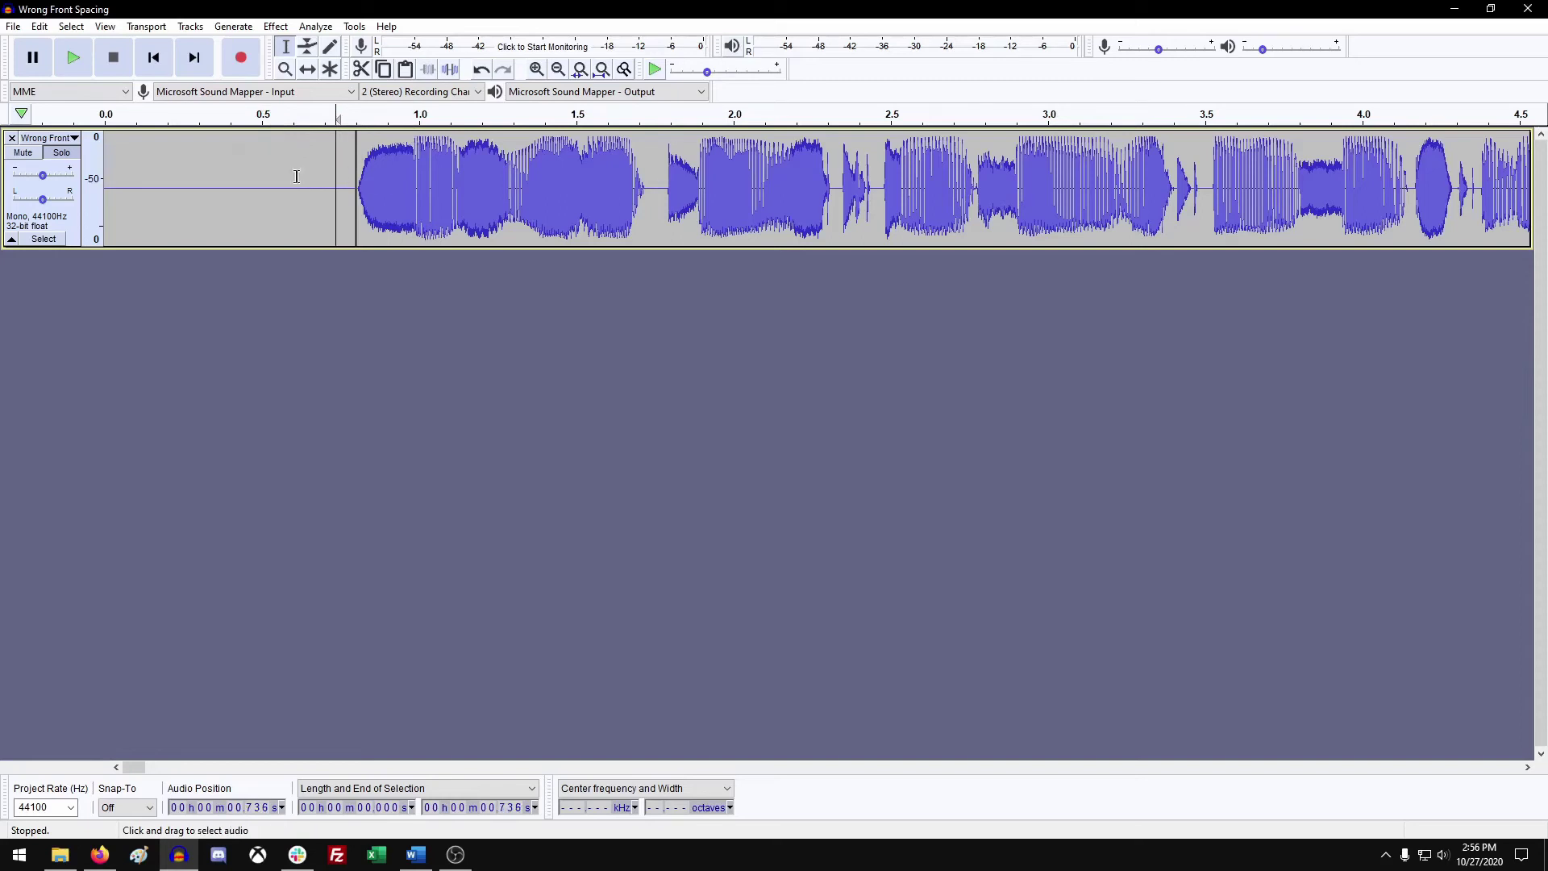
click(63, 224)
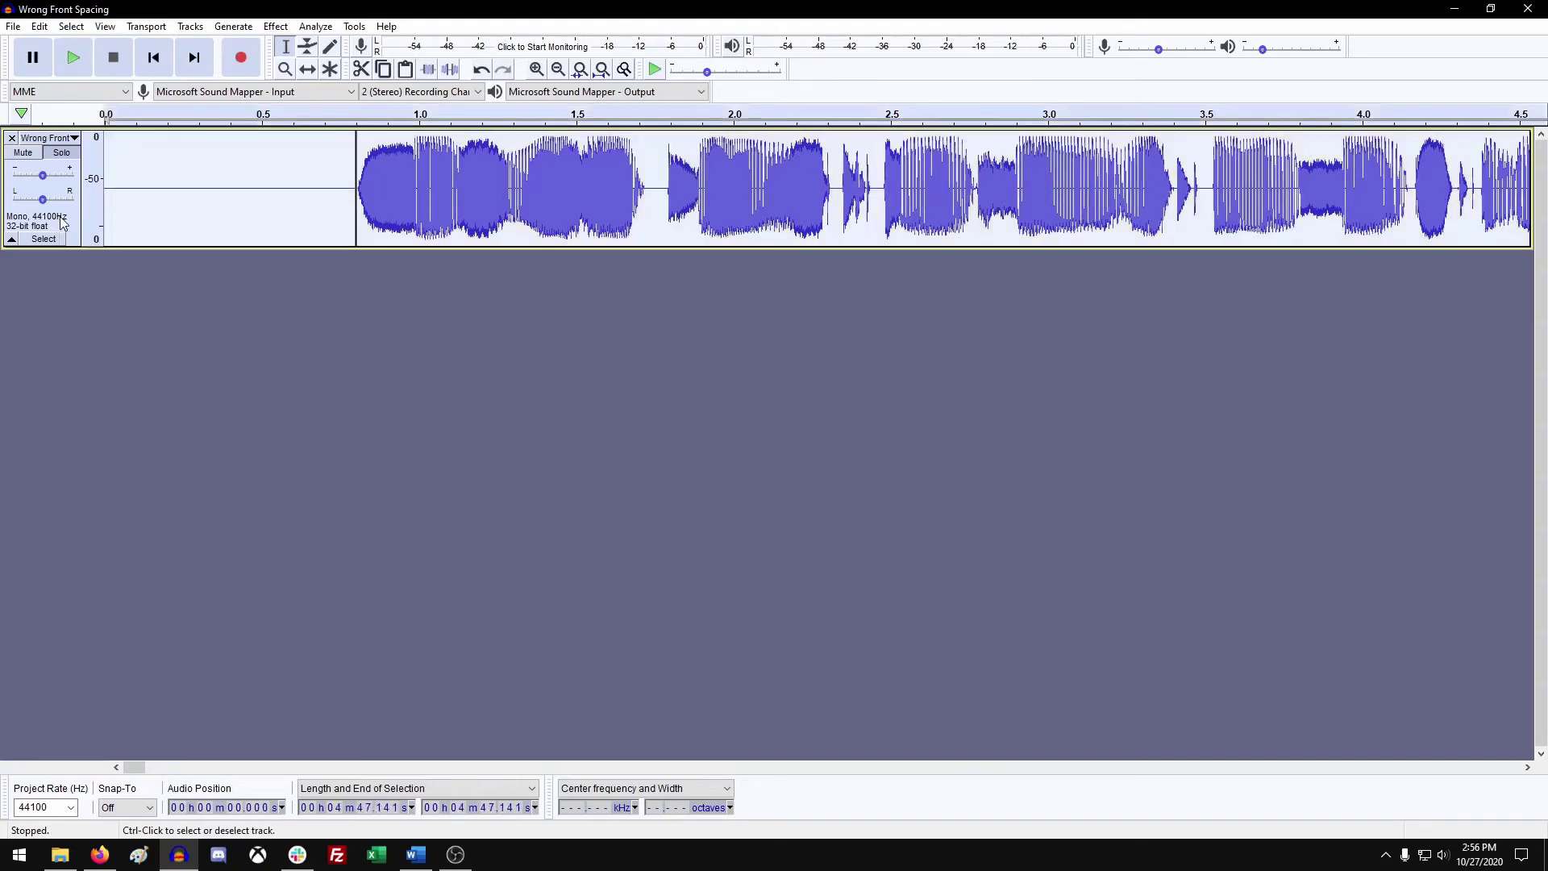
- Choose Export as MP3 from the File menu's Export options
click(13, 28)
mouse_move(136, 153)
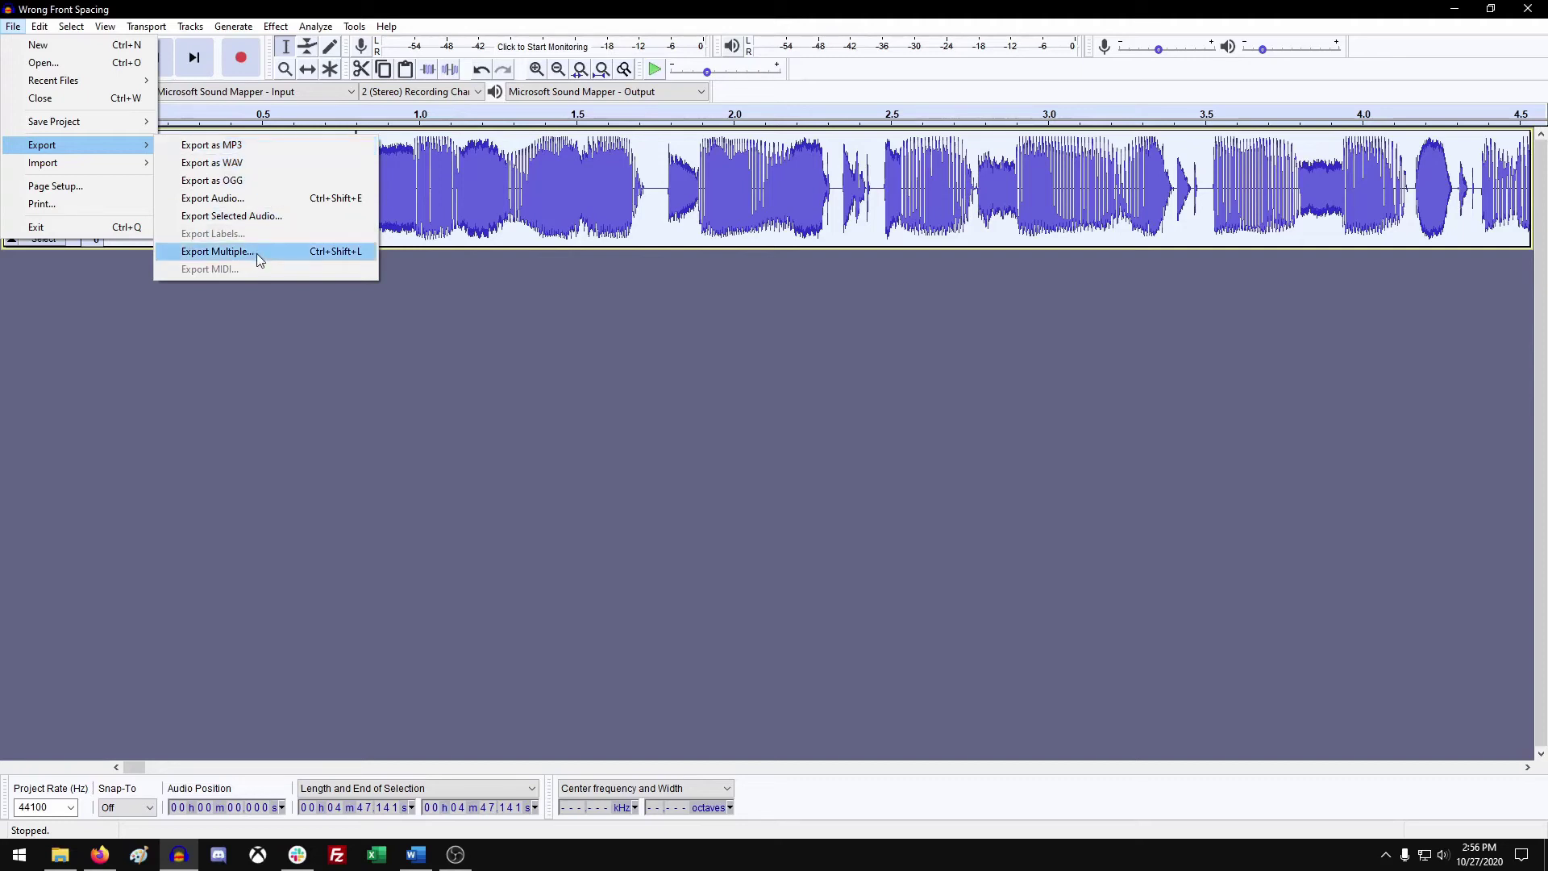
click(234, 151)
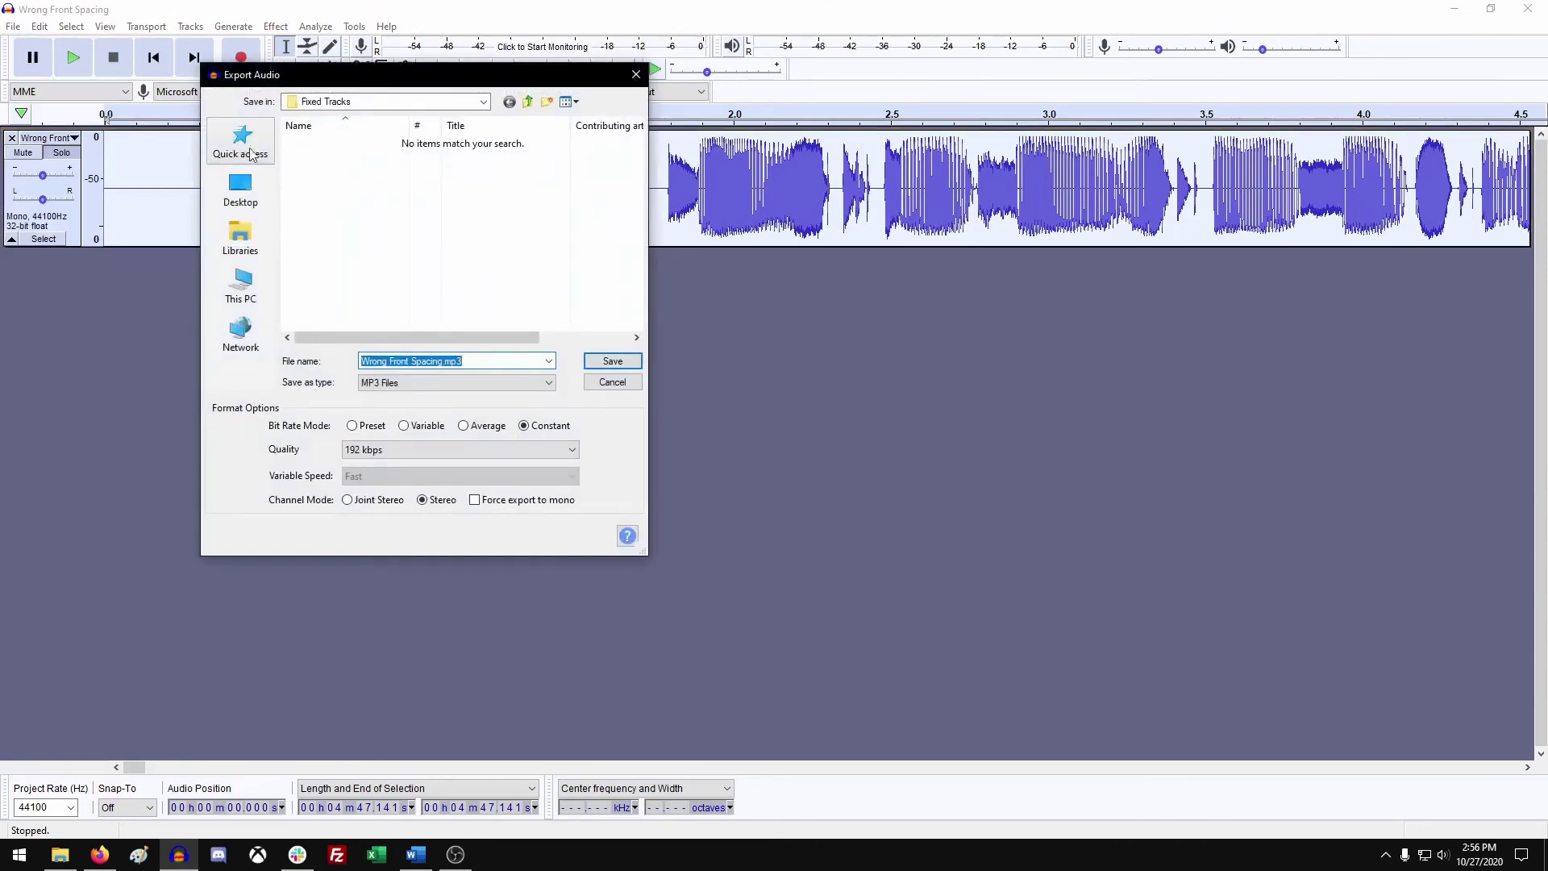
- Save the 192 kbps MP3 into Videos > Fixed Tracks as 'Wrong Front Spacing- fixed.mp3'
click(529, 103)
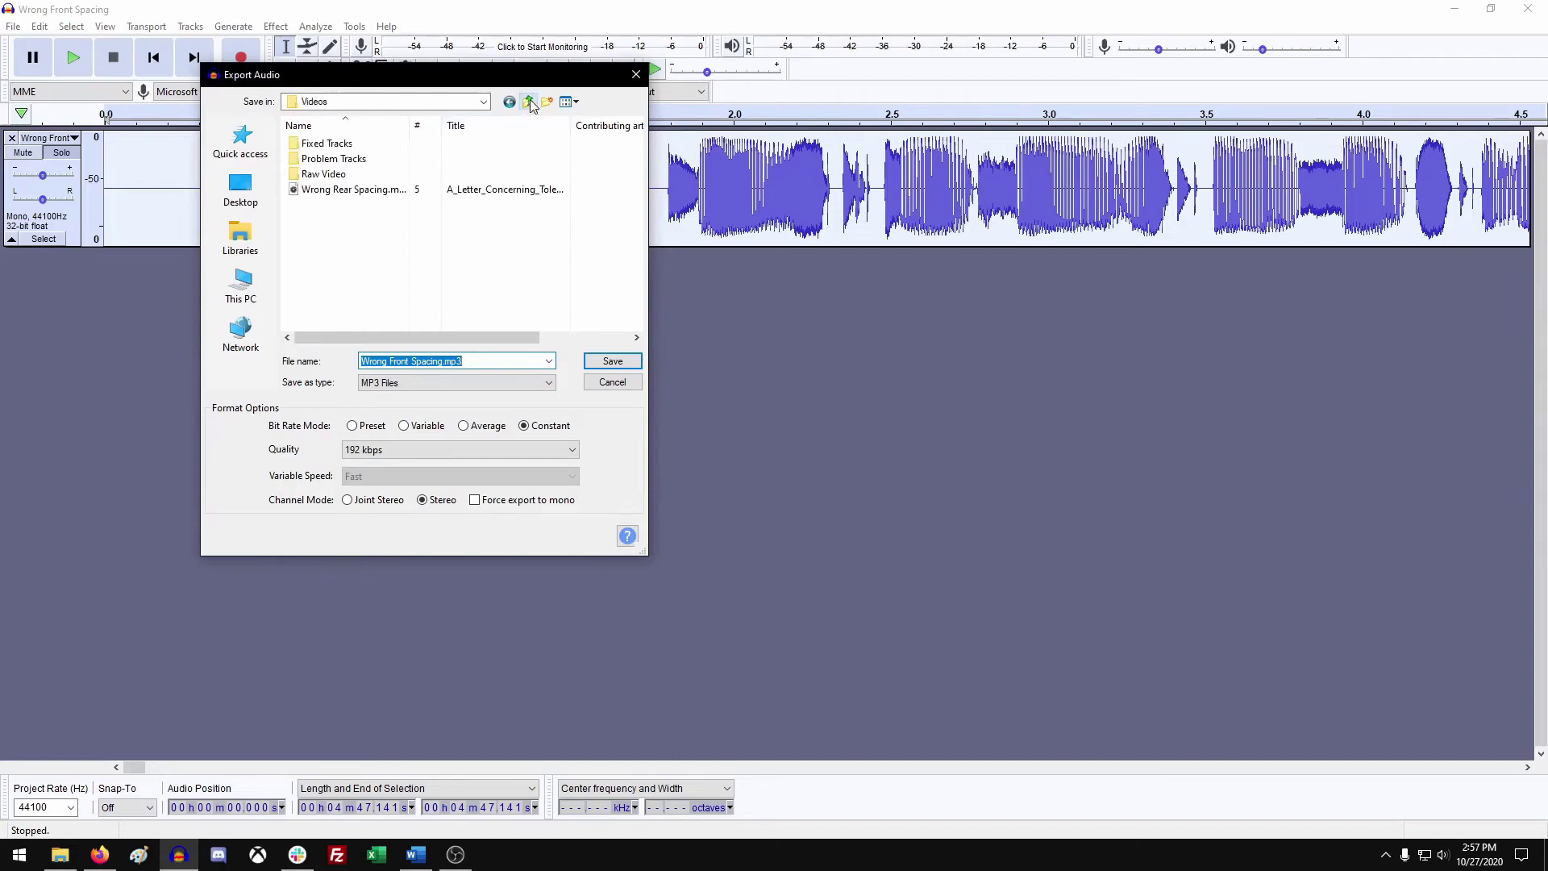
double_click(342, 145)
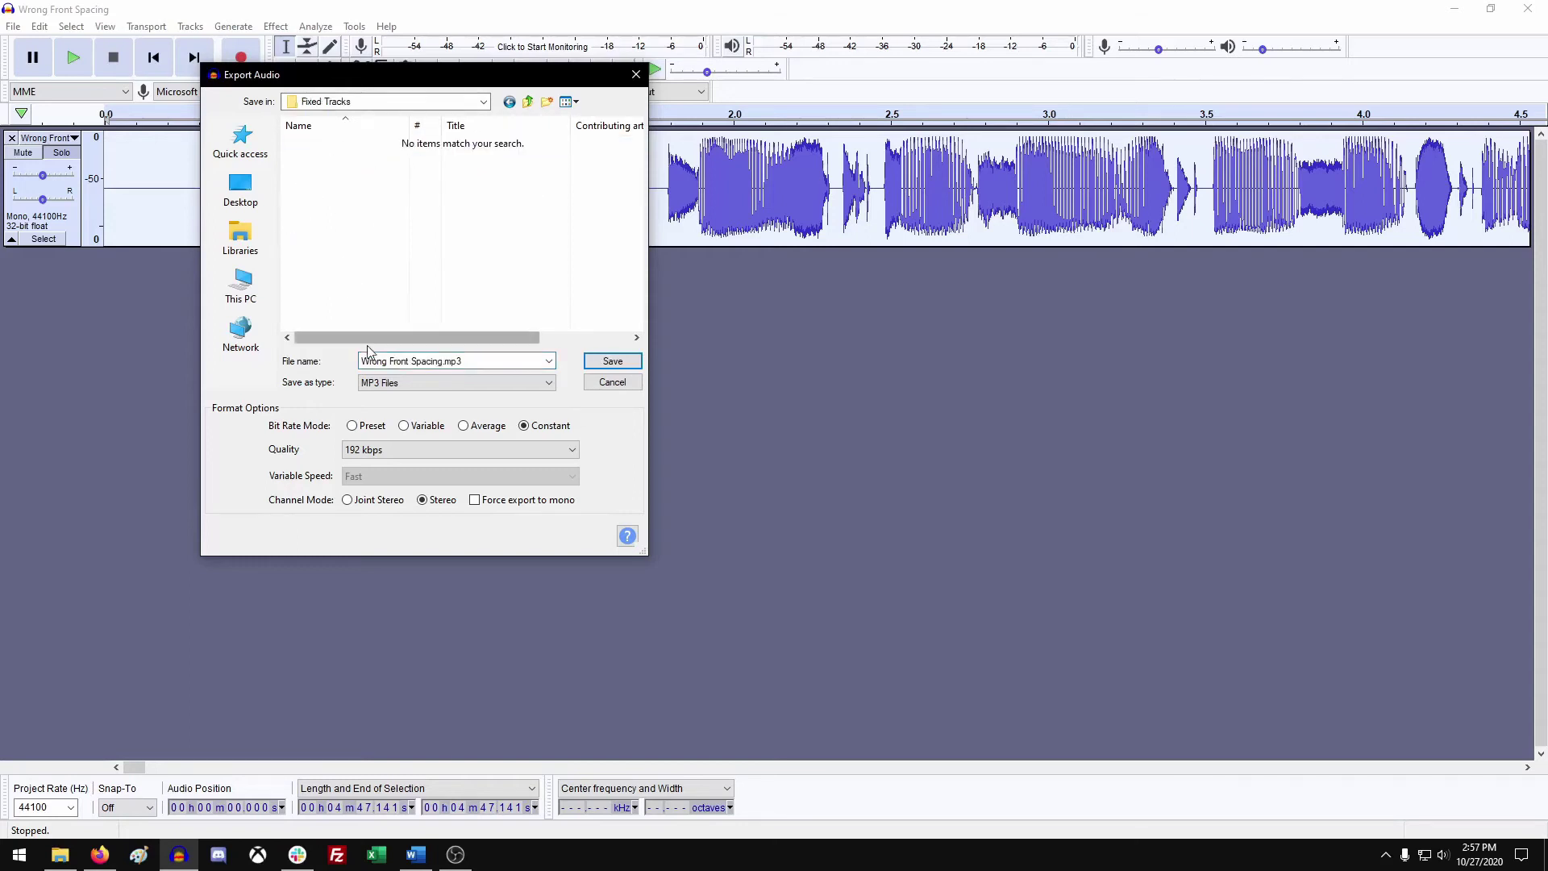
triple_click(437, 362)
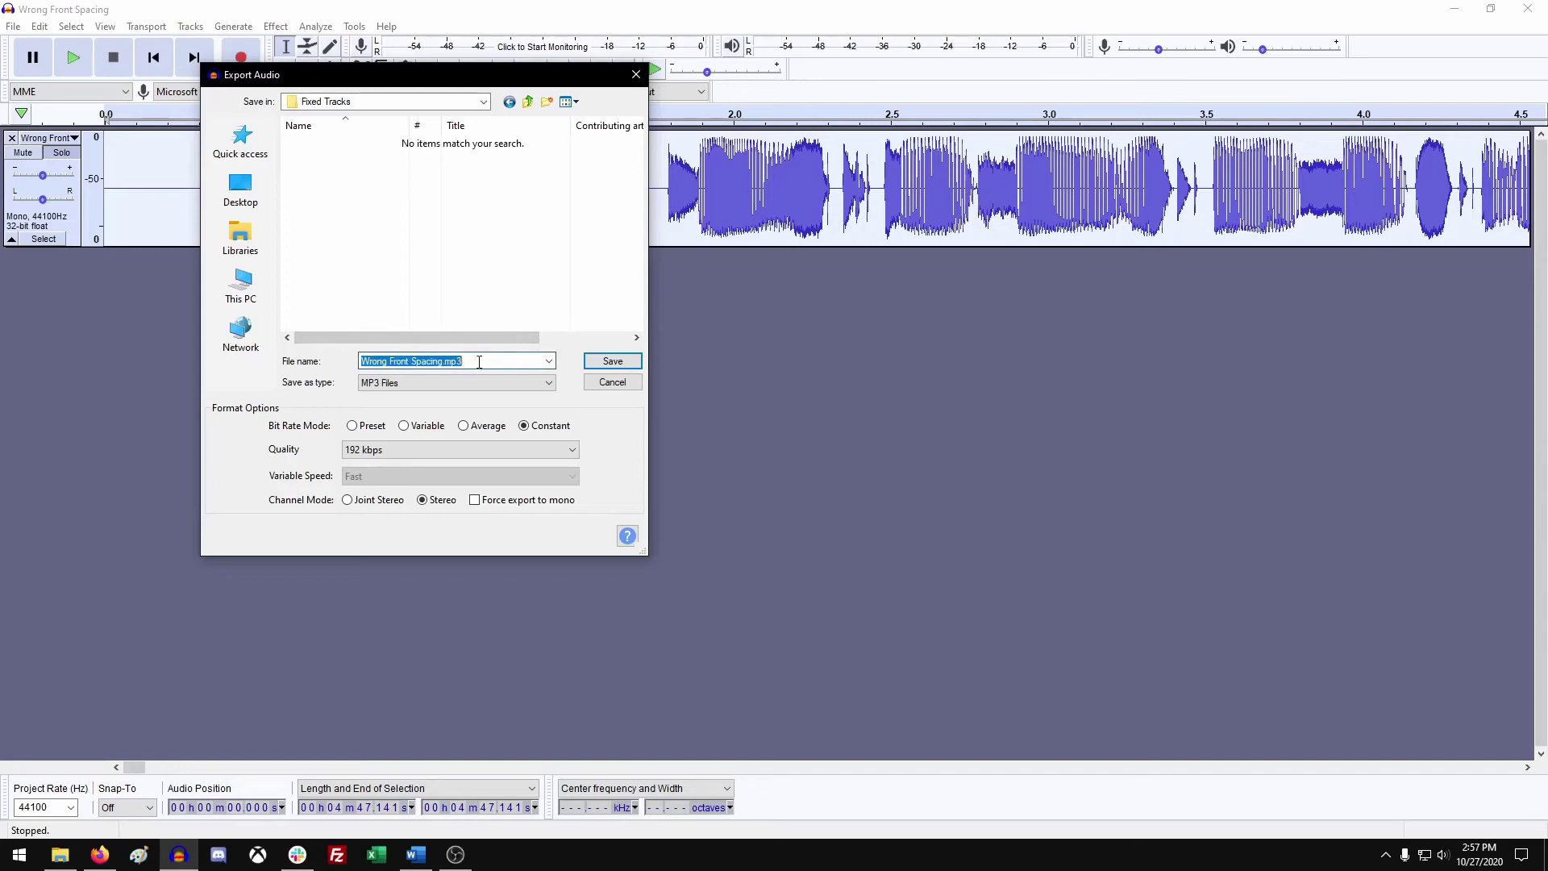
click(511, 360)
text(-)
key(Delete)
text(fixed)
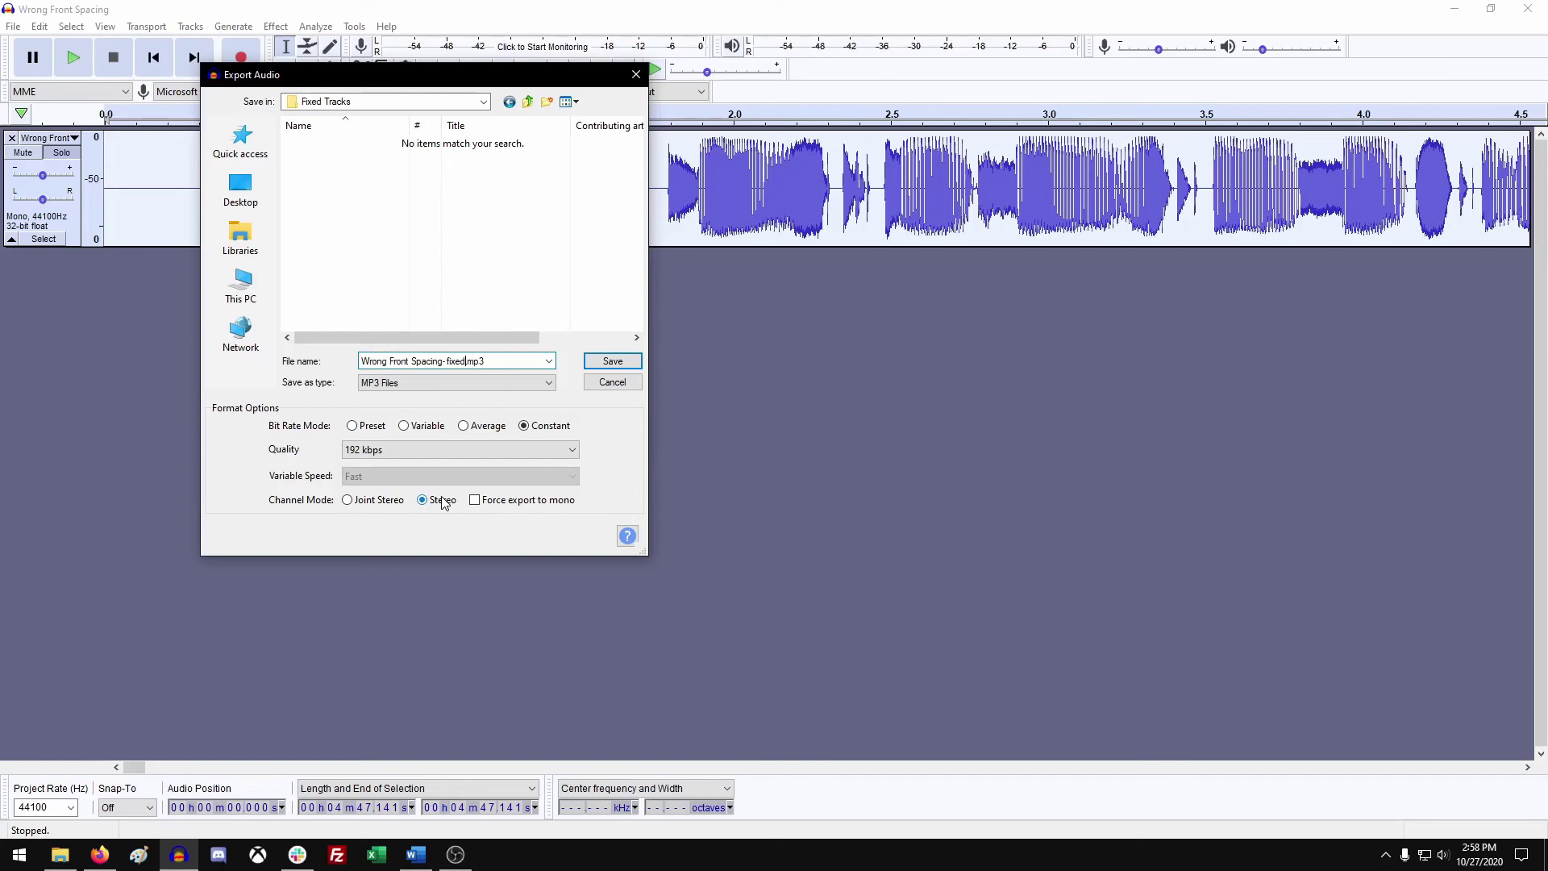
click(600, 367)
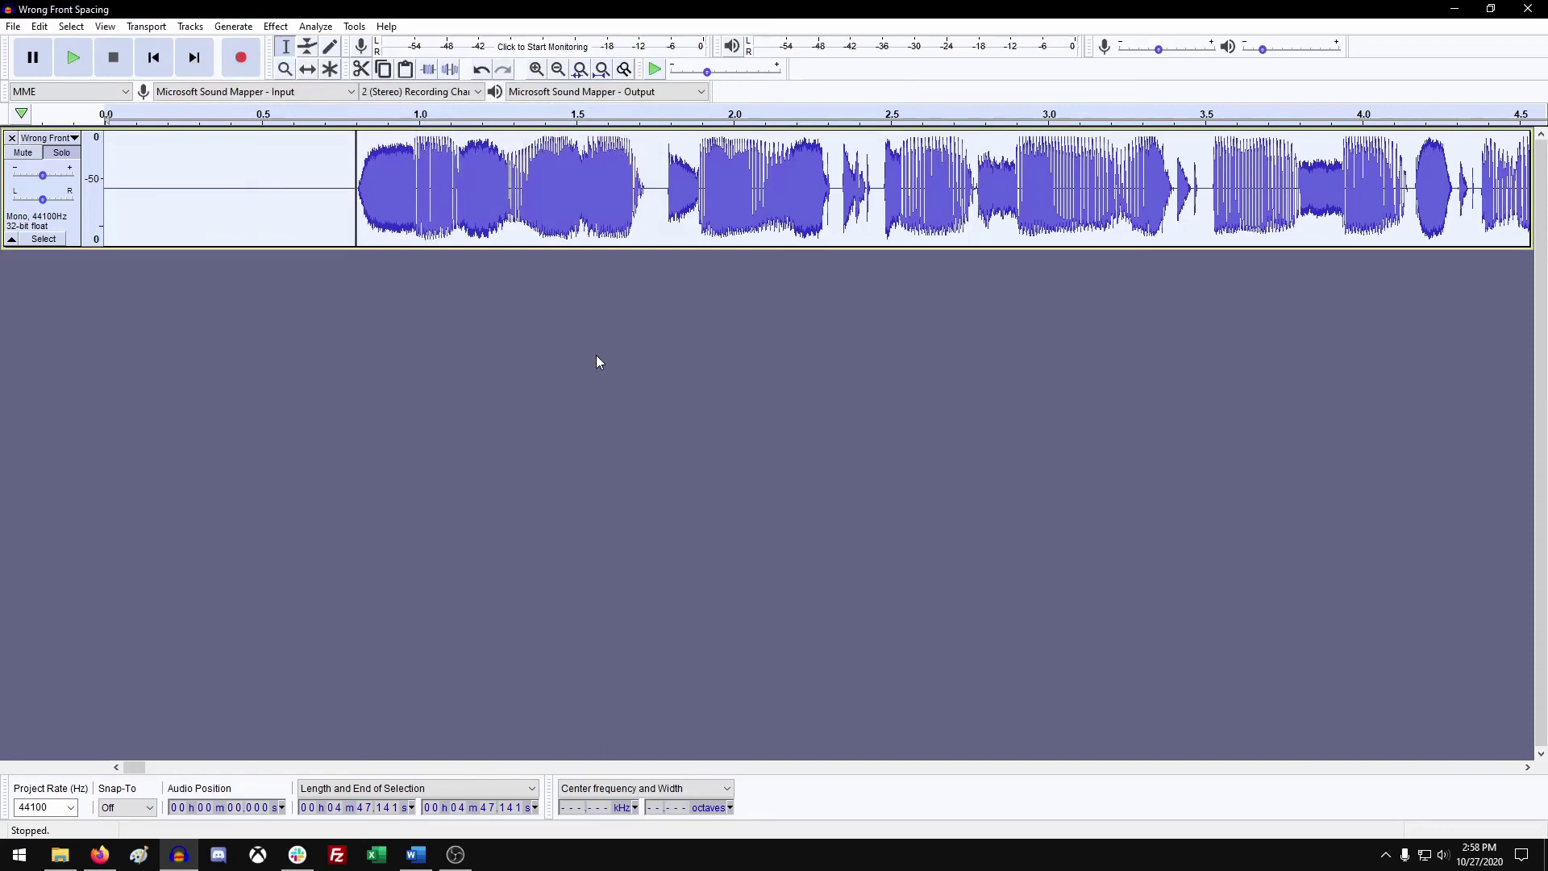
- Browse to Videos > Fixed Tracks in File Explorer and widen the Name column to confirm the MP3
click(61, 853)
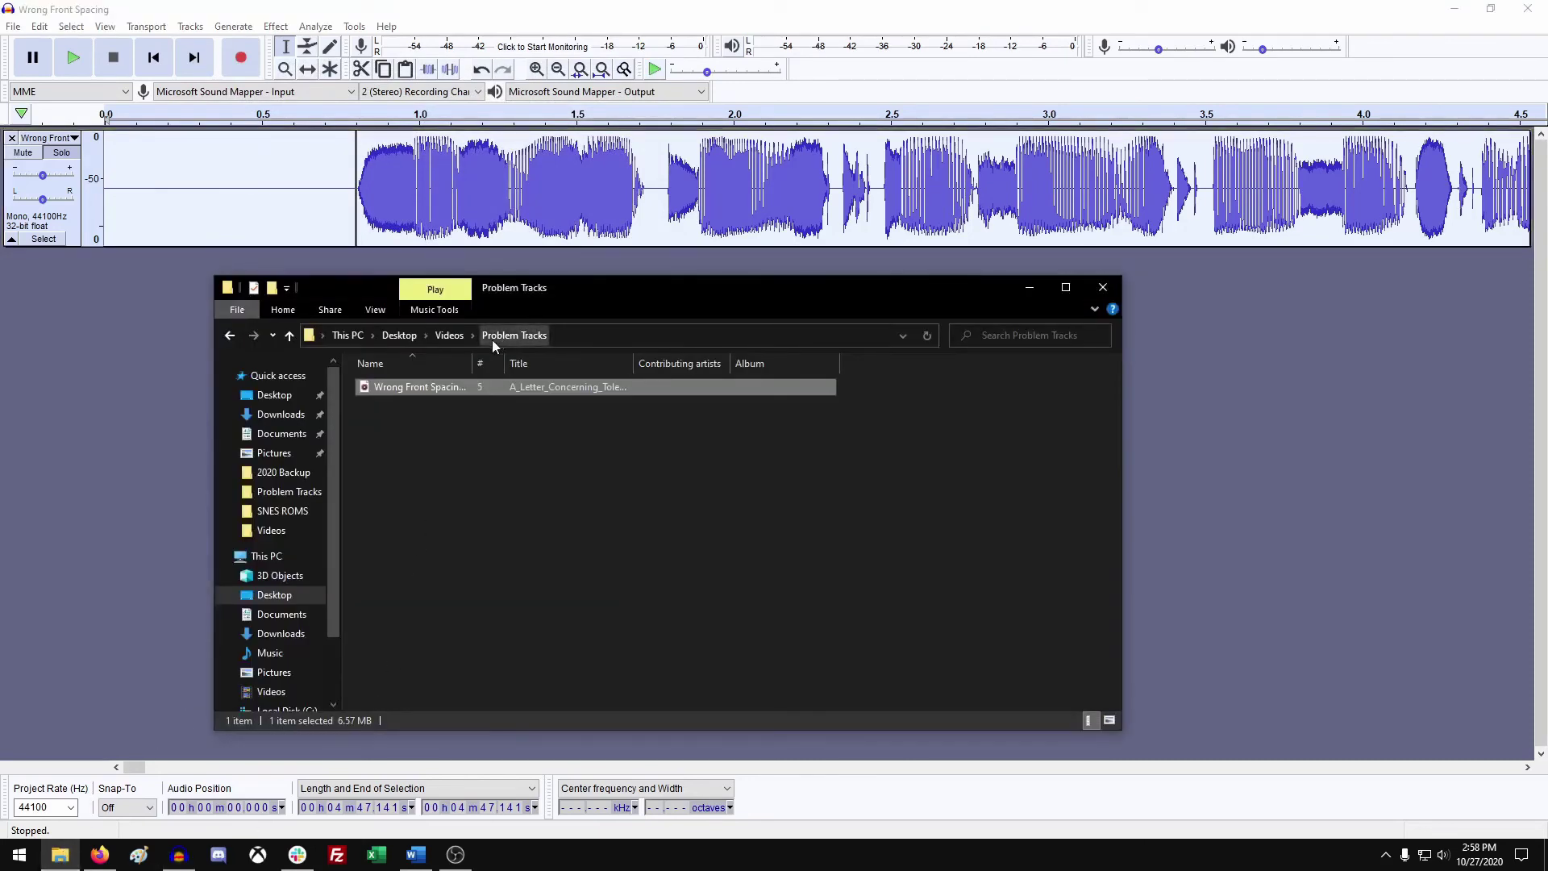
click(452, 336)
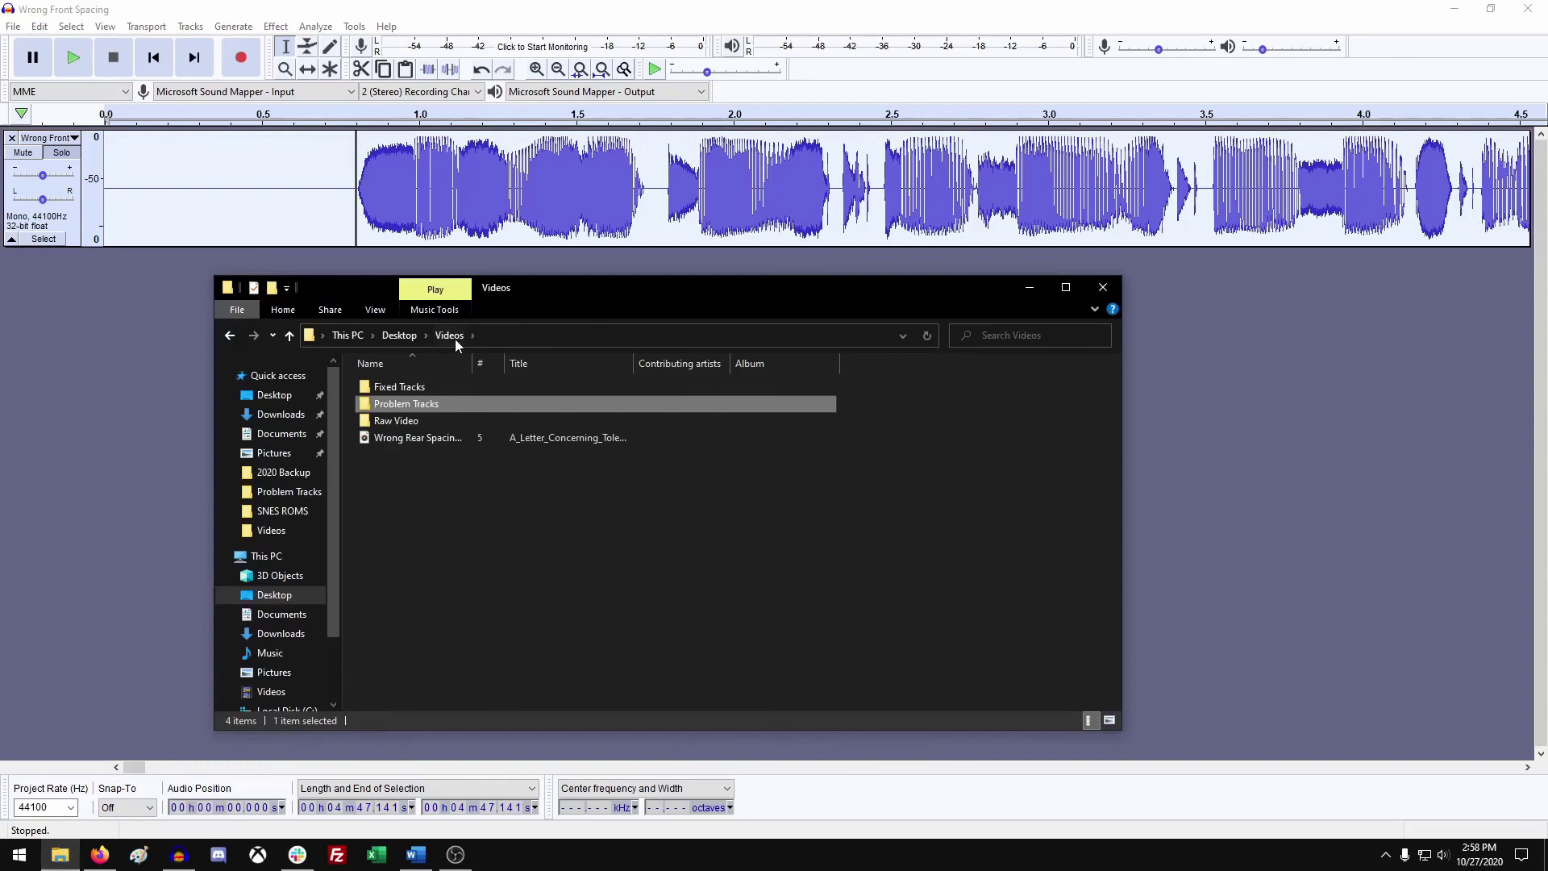
double_click(399, 387)
drag(474, 365, 579, 365)
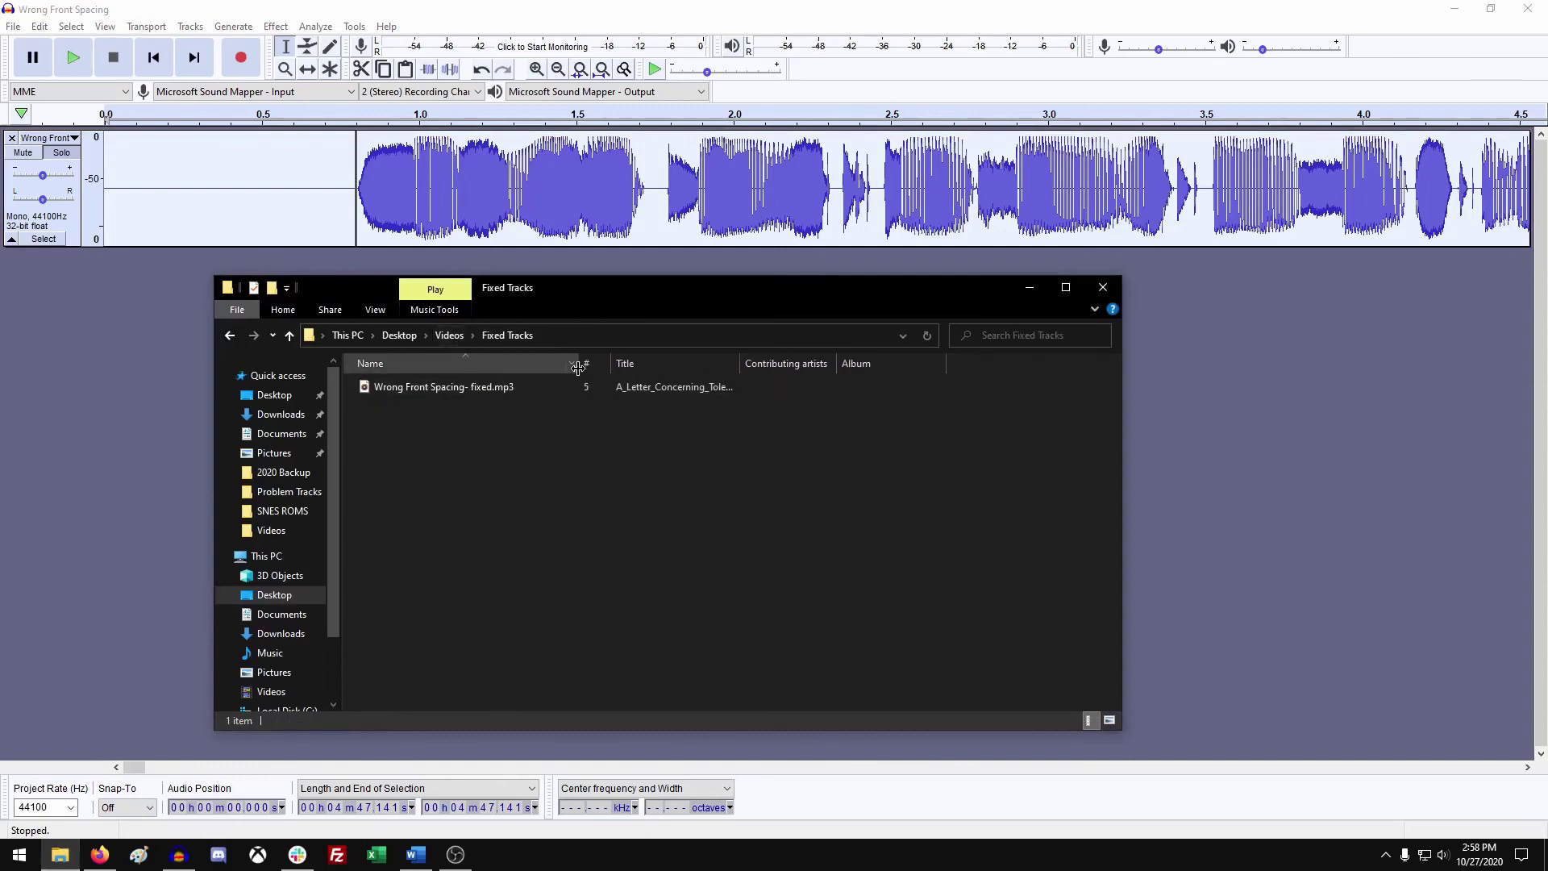